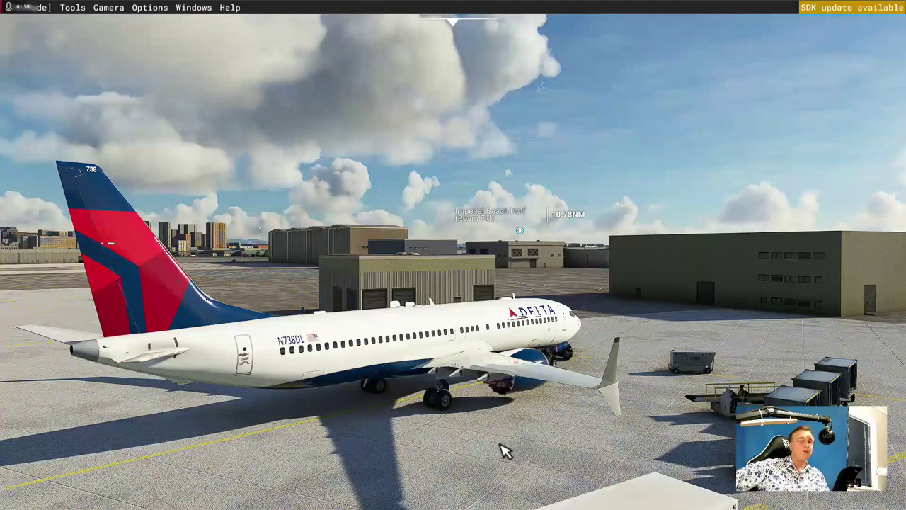
{"action": "scroll", "coordinate": [501, 449], "scroll_direction": "up", "scroll_amount": 3}
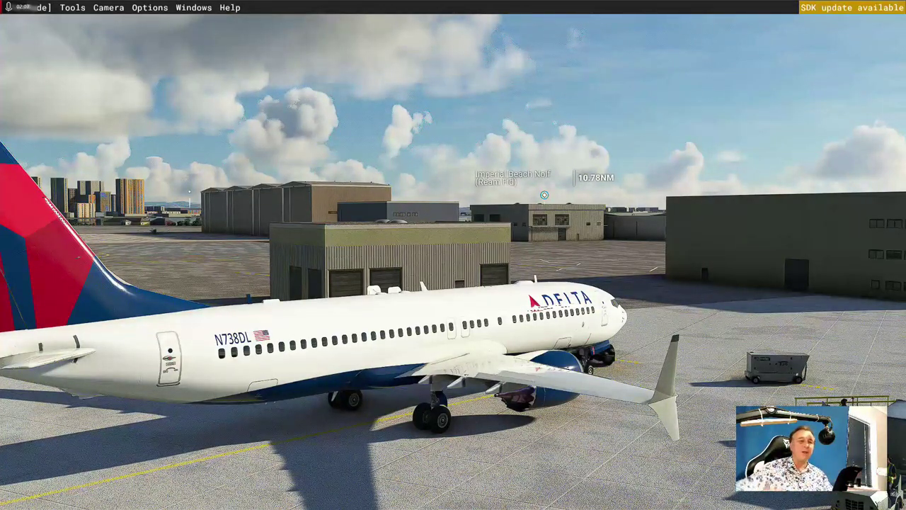
{"action": "scroll", "coordinate": [500, 448], "scroll_direction": "down", "scroll_amount": 3}
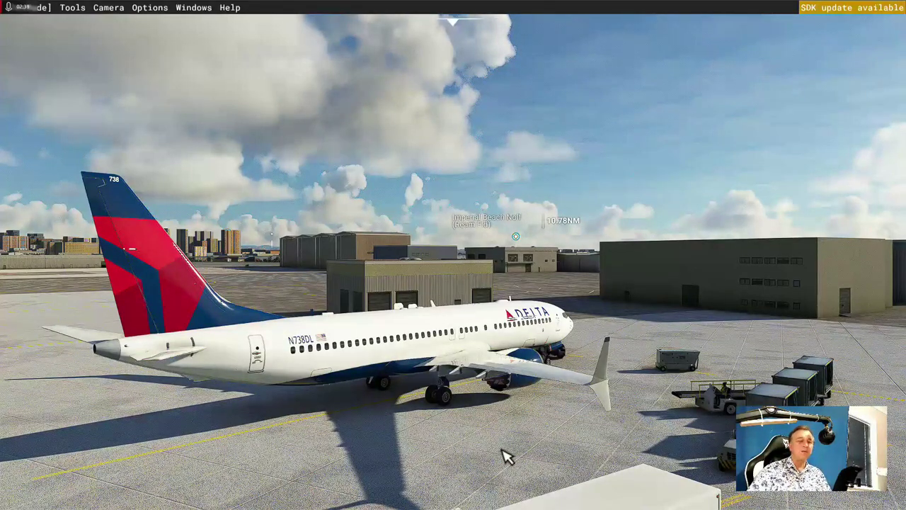
{"action": "key", "text": "w"}
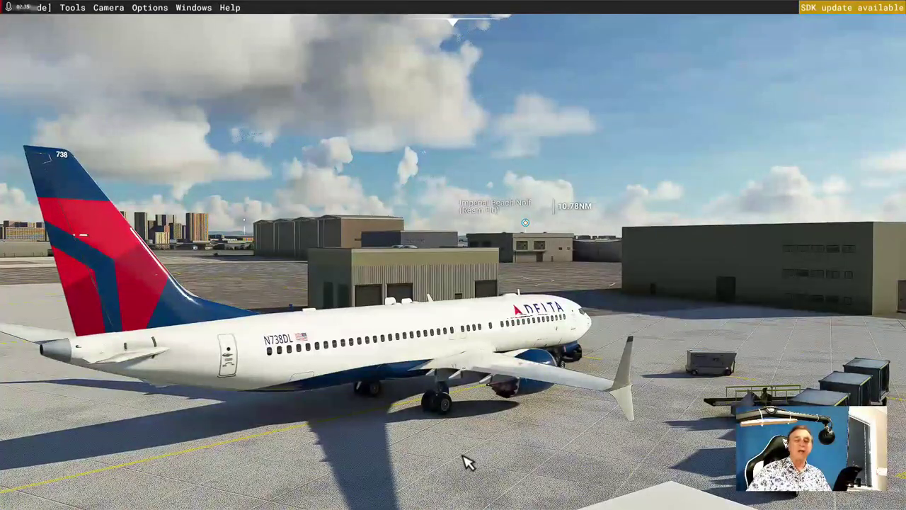
{"action": "key", "text": "w"}
{"action": "key", "text": "w"}
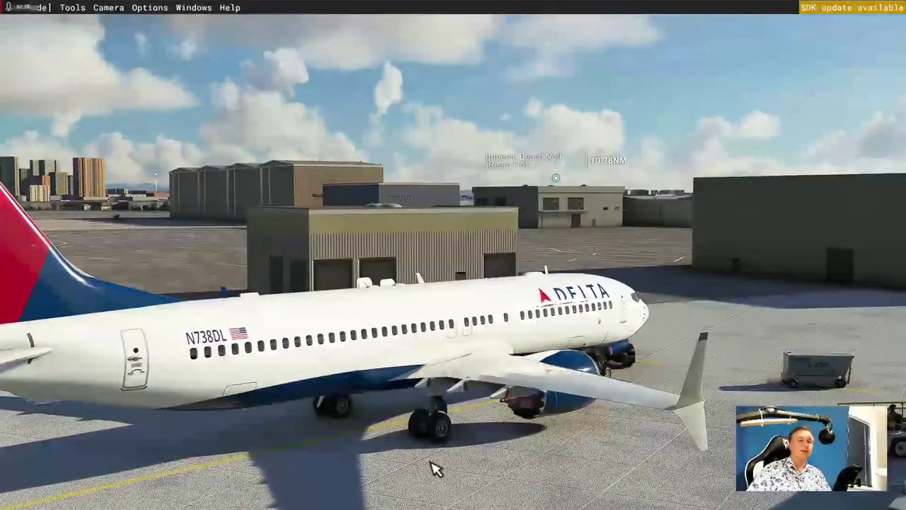
{"action": "key", "text": "s"}
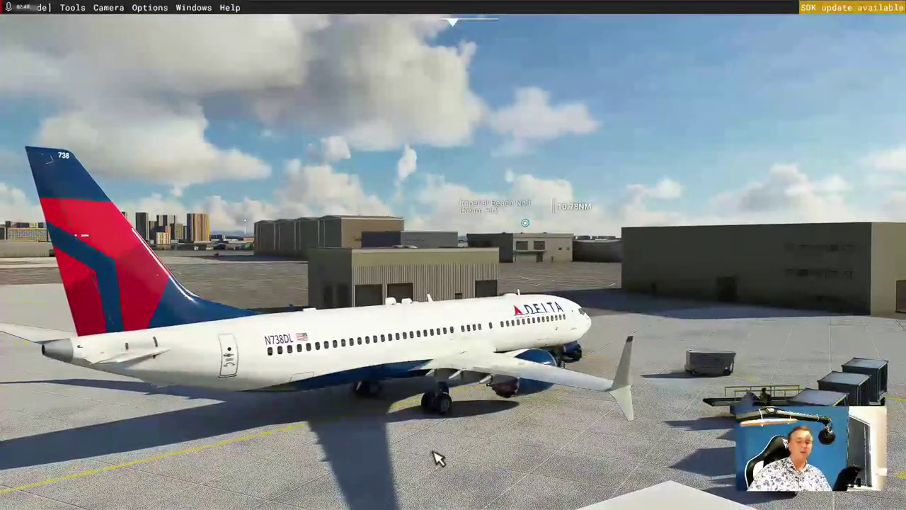
- Go into the cockpit and switch on external (ground) power on the overhead panel
{"action": "key", "text": "End"}
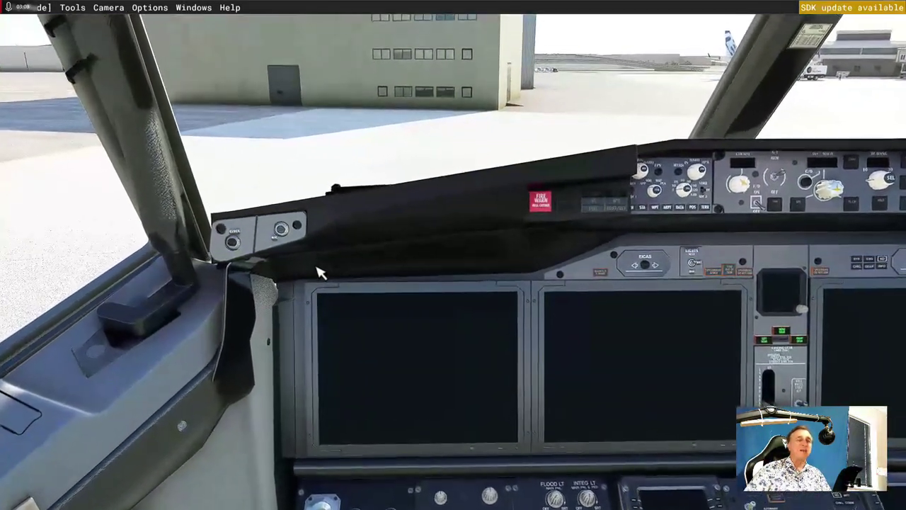
{"action": "key", "text": "alt+2"}
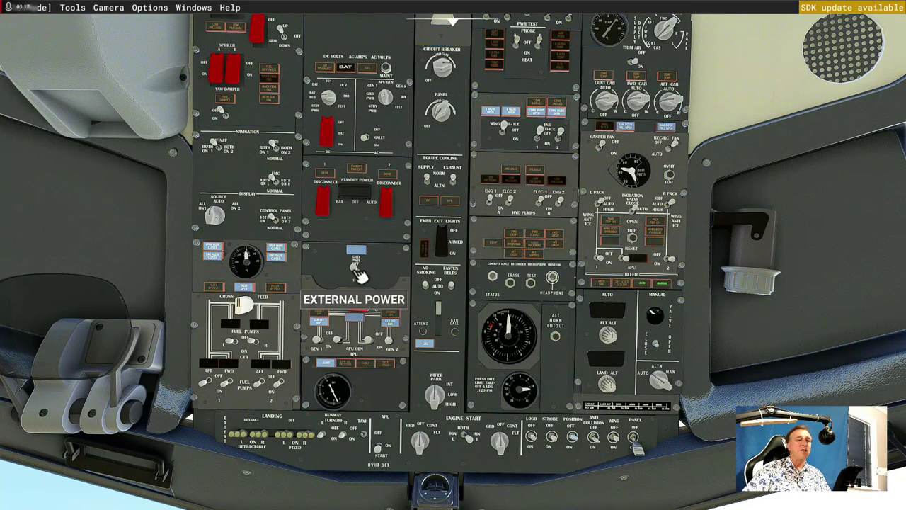
{"action": "left_click", "coordinate": [359, 274]}
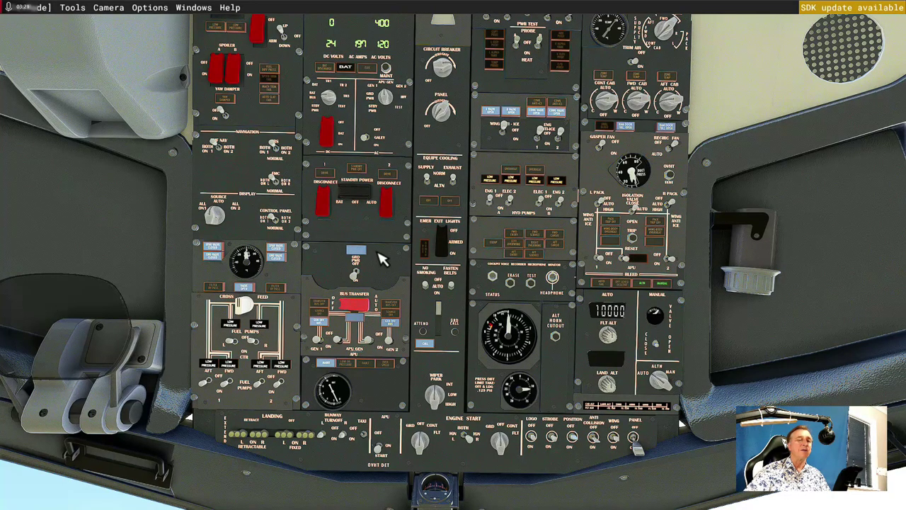
- Move the EICAS to the first officer's inner display and set the captain's navigation display to PLAN with a range of 20
{"action": "key", "text": "alt+2"}
{"action": "key", "text": "alt+1"}
{"action": "scroll", "coordinate": [398, 322], "scroll_direction": "up", "scroll_amount": 3}
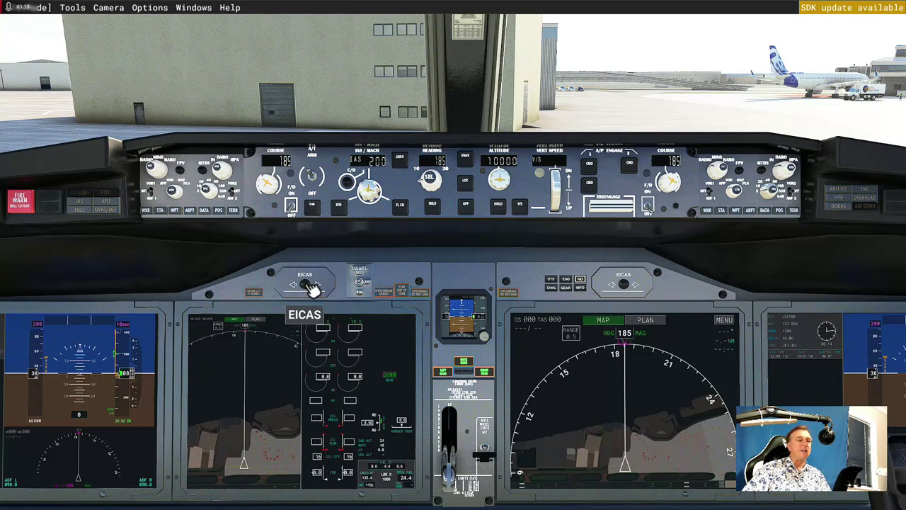
{"action": "left_click", "coordinate": [314, 287]}
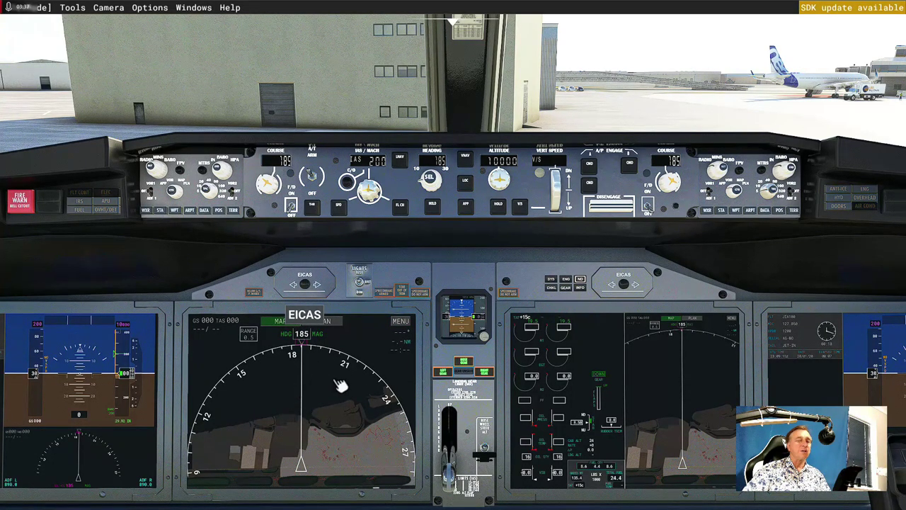
{"action": "left_click", "coordinate": [330, 323]}
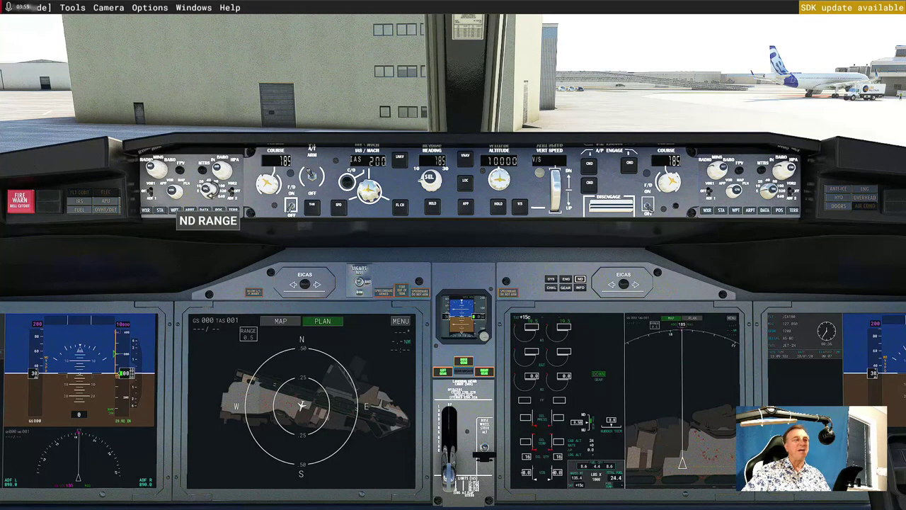
{"action": "scroll", "coordinate": [208, 189], "scroll_direction": "up", "scroll_amount": 4}
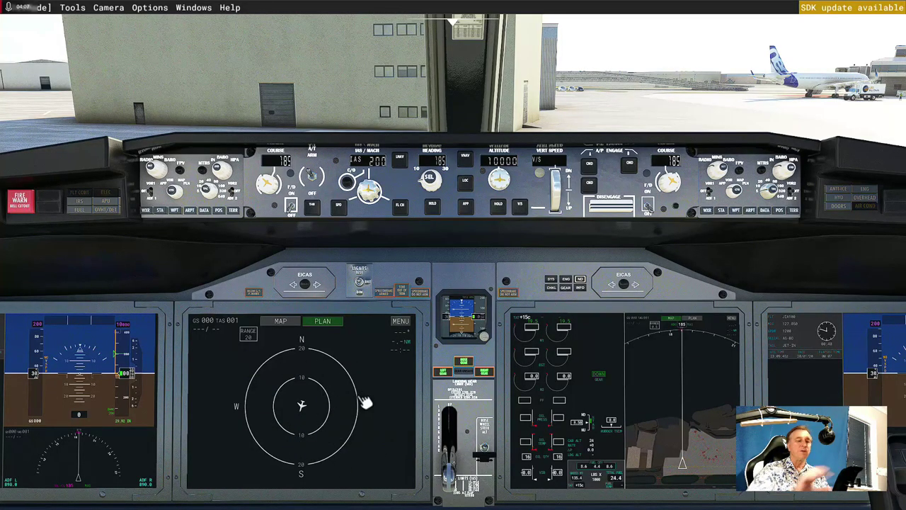
- Enter KSAN as the reference airport on the pilot CDU's POS INIT page and copy its coordinates to the IRS position
{"action": "key", "text": "alt+1"}
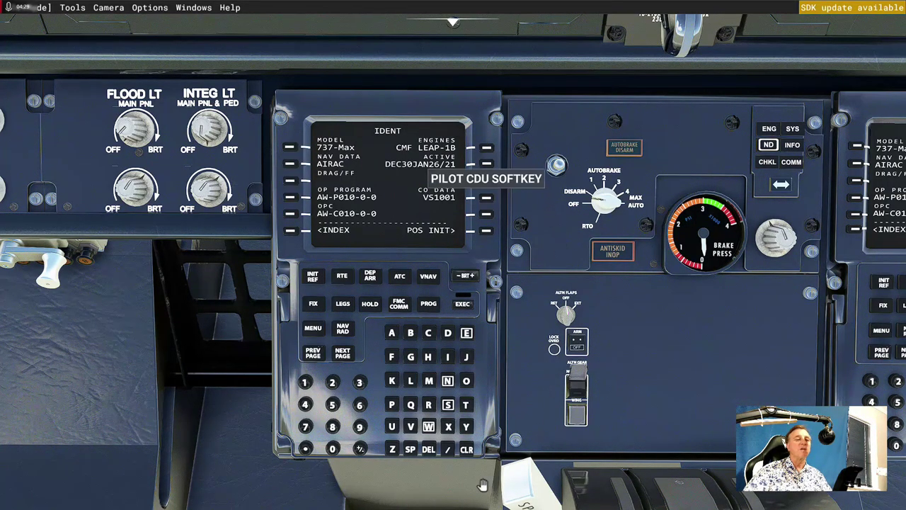
{"action": "scroll", "coordinate": [196, 405], "scroll_direction": "up", "scroll_amount": 3}
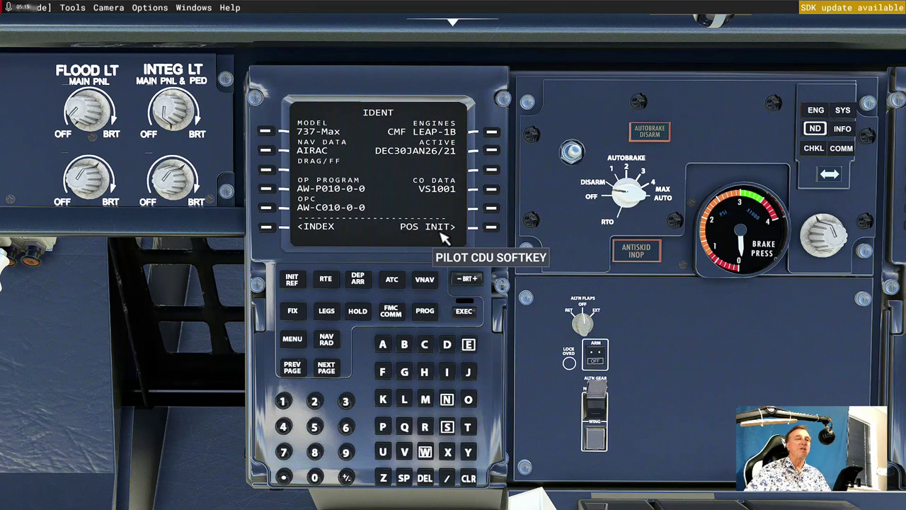
{"action": "left_click", "coordinate": [491, 228]}
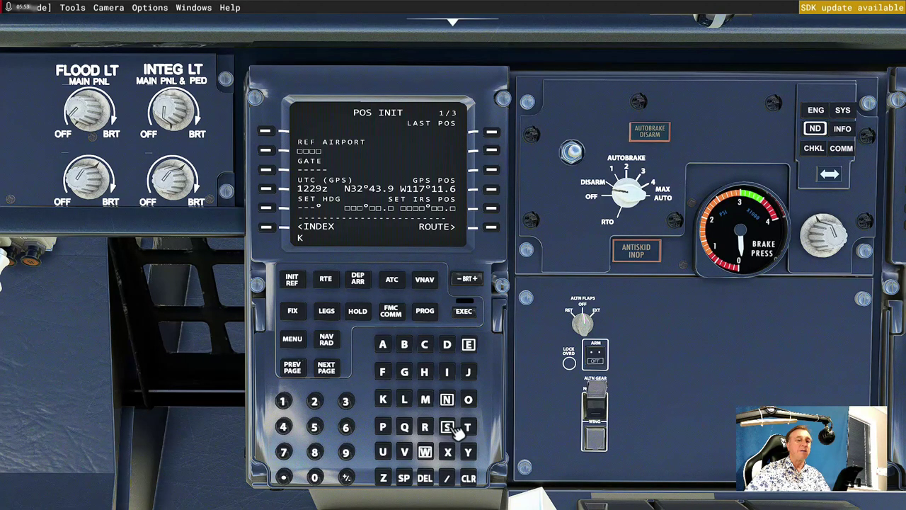
{"action": "left_click", "coordinate": [383, 345]}
{"action": "left_click", "coordinate": [448, 401]}
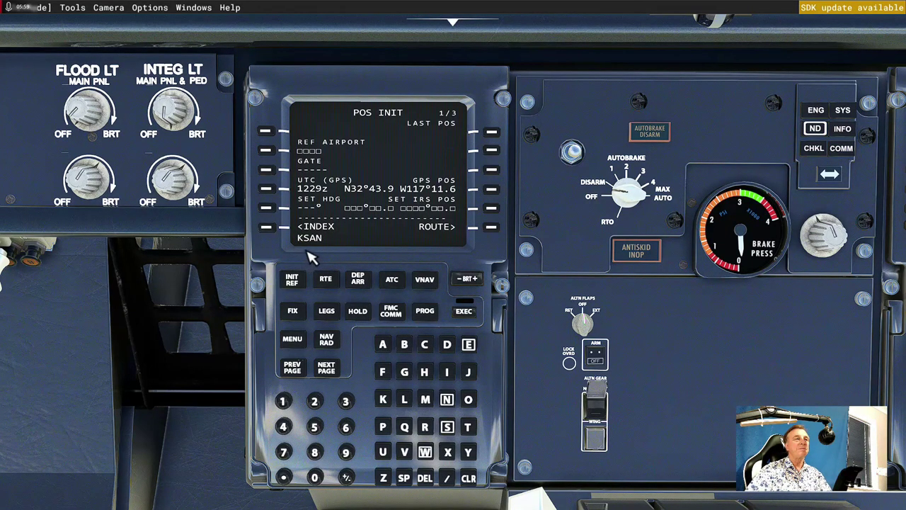
{"action": "left_click", "coordinate": [267, 152]}
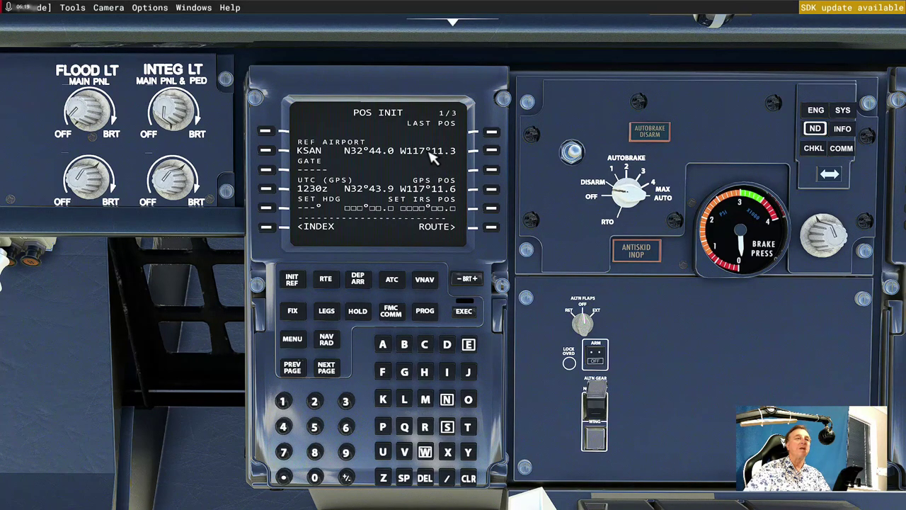
{"action": "left_click", "coordinate": [492, 152]}
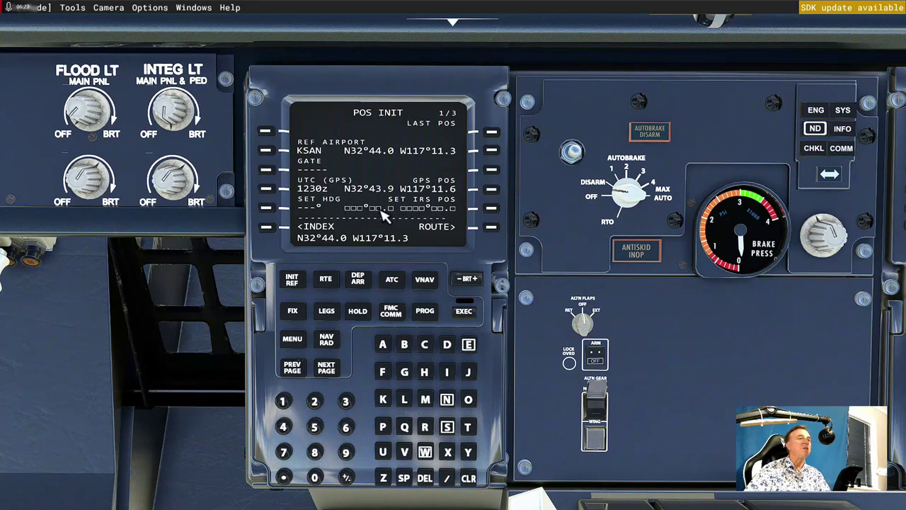
{"action": "left_click", "coordinate": [491, 209]}
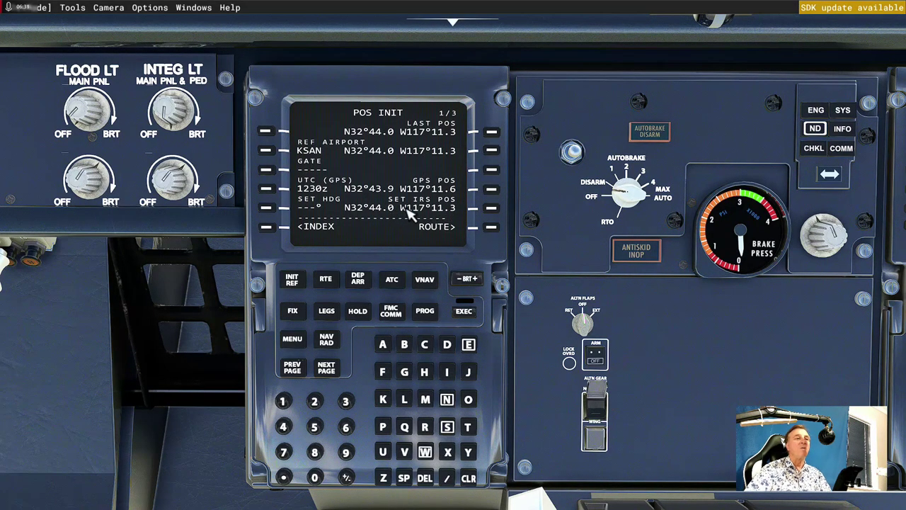
- Set KSAN as the origin of route 1 in the CDU
{"action": "scroll", "coordinate": [198, 330], "scroll_direction": "down", "scroll_amount": 3}
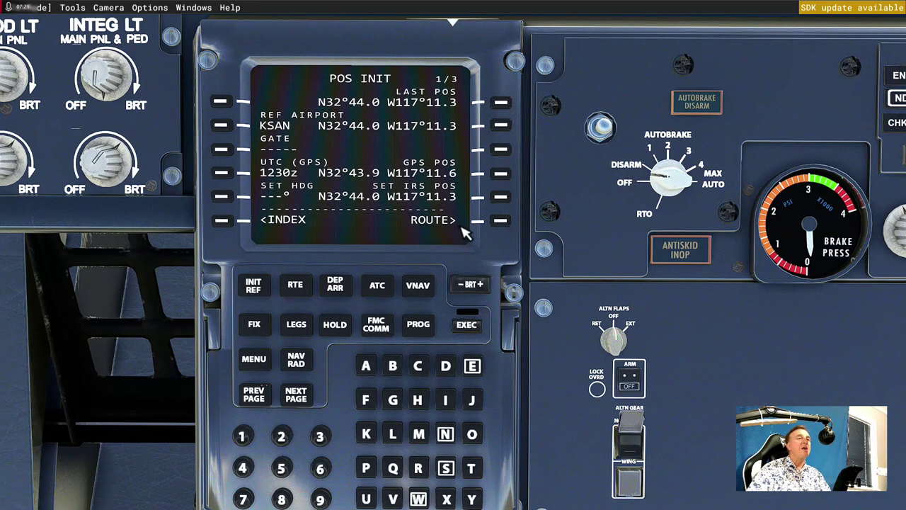
{"action": "left_click", "coordinate": [501, 222]}
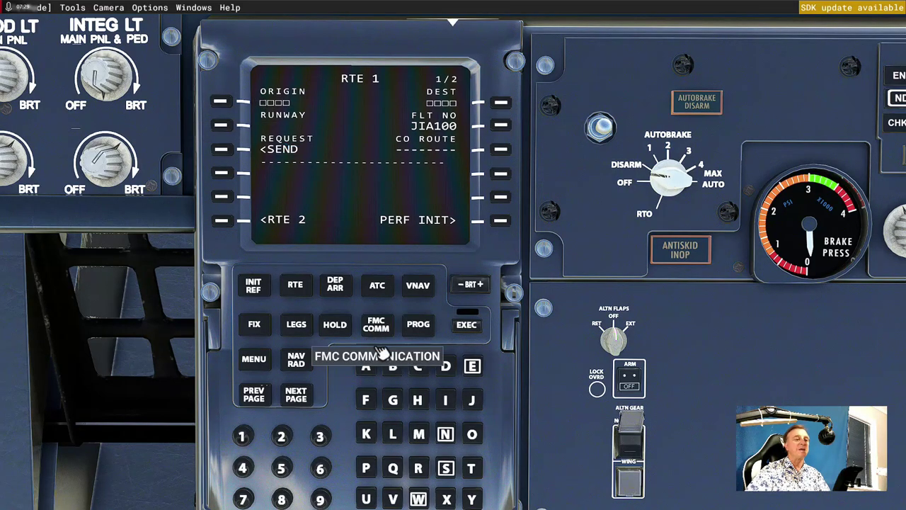
{"action": "scroll", "coordinate": [530, 425], "scroll_direction": "down", "scroll_amount": 3}
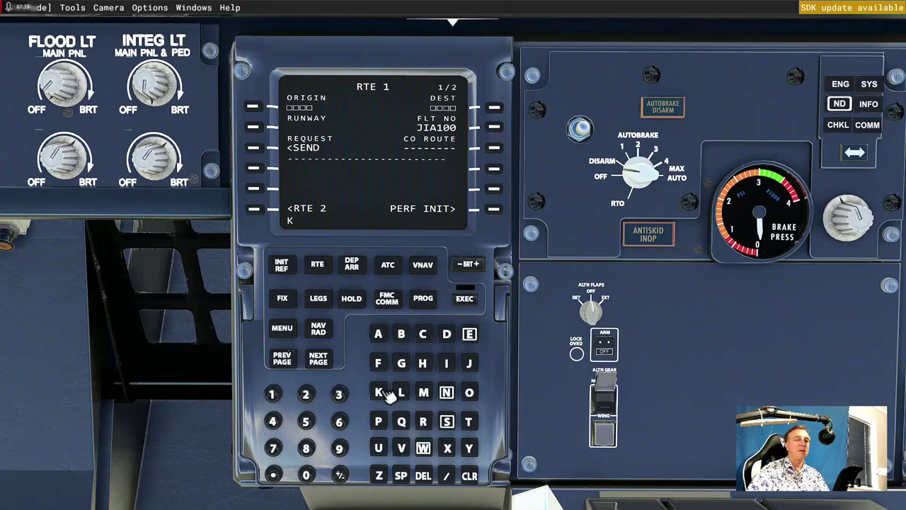
{"action": "left_click", "coordinate": [447, 422]}
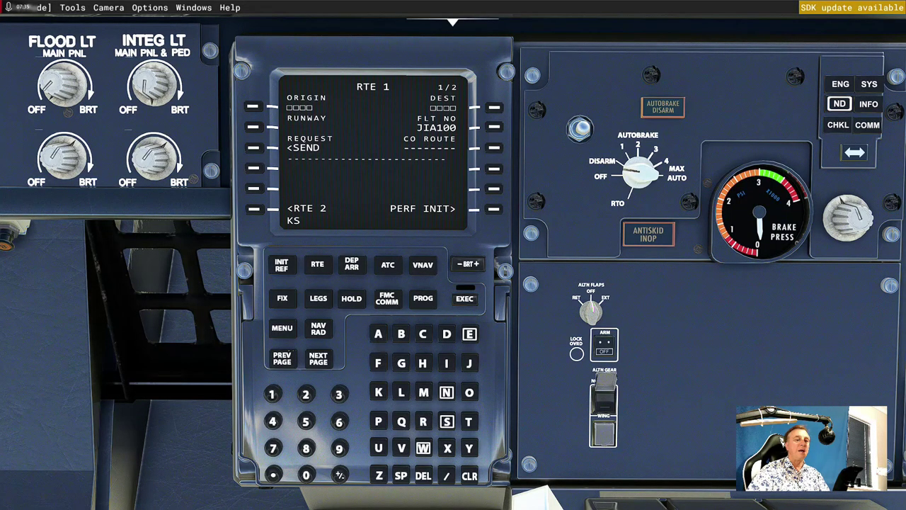
{"action": "left_click", "coordinate": [446, 394]}
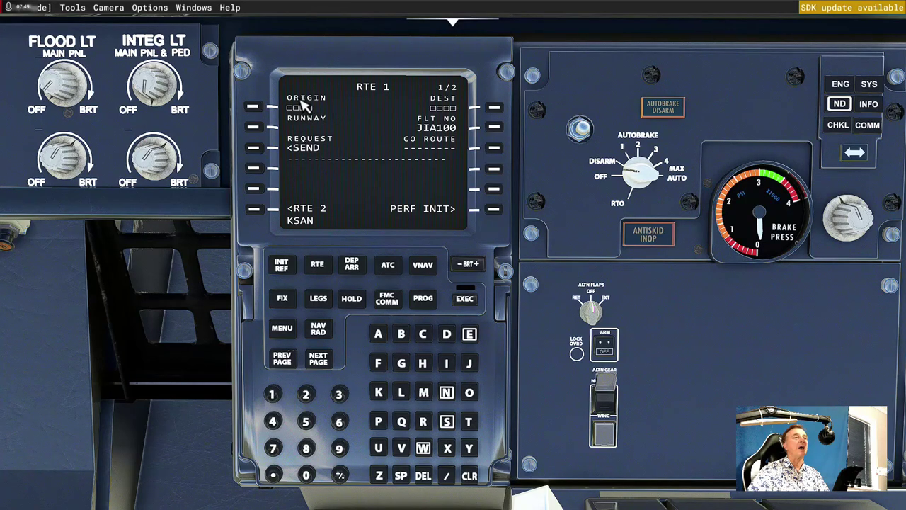
{"action": "left_click", "coordinate": [254, 107]}
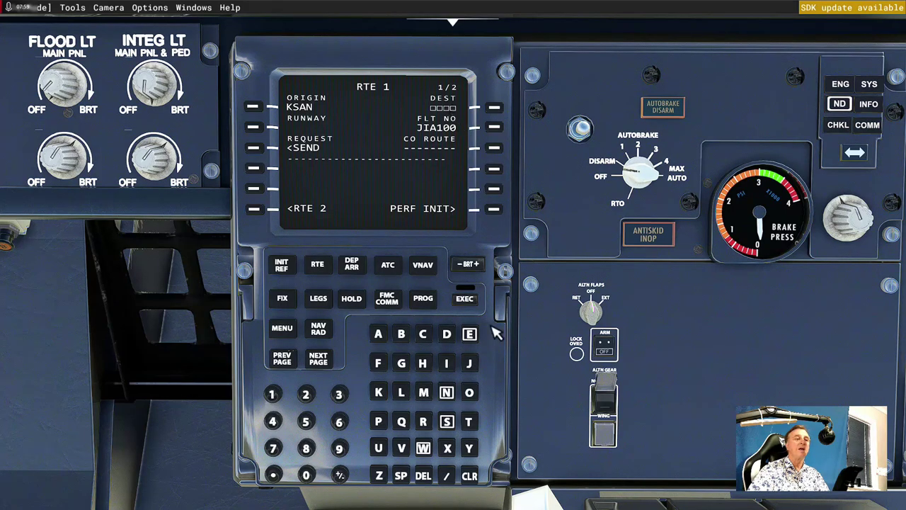
- Set KLAX as the destination of route 1
{"action": "left_click", "coordinate": [379, 392]}
{"action": "left_click", "coordinate": [400, 393]}
{"action": "left_click", "coordinate": [378, 333]}
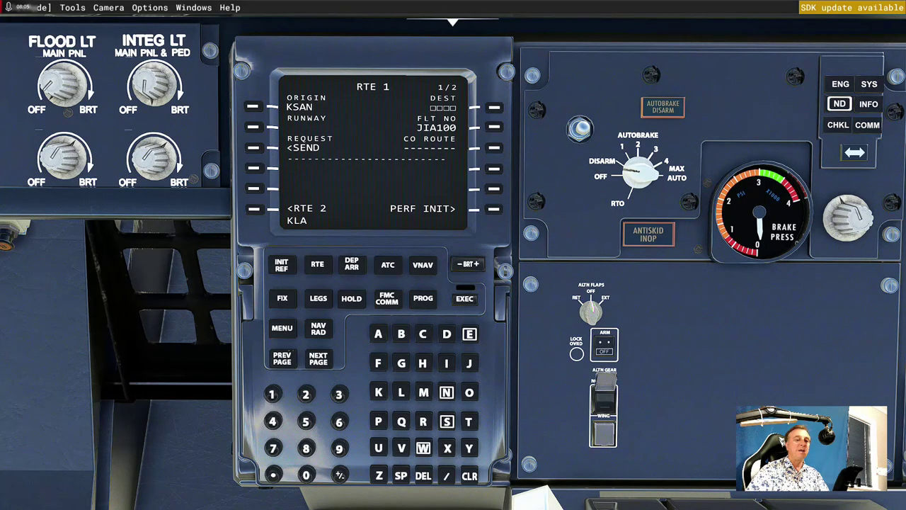
{"action": "left_click", "coordinate": [446, 448]}
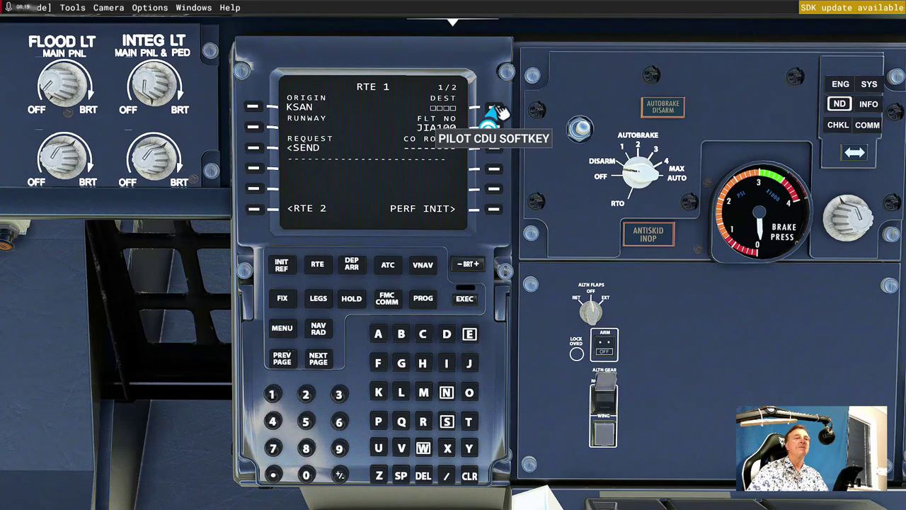
{"action": "left_click", "coordinate": [495, 108]}
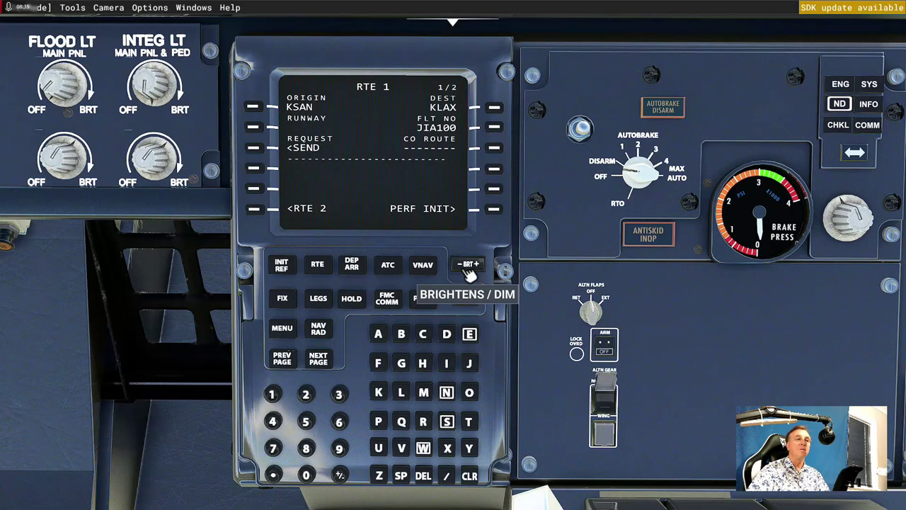
- Add MINOE as the first waypoint of route 1, flown direct
{"action": "left_click", "coordinate": [318, 298]}
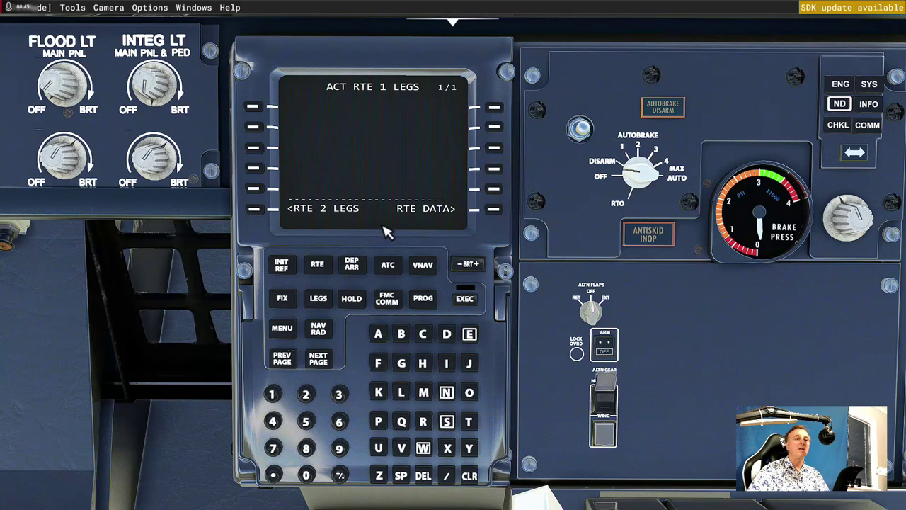
{"action": "left_click", "coordinate": [495, 209]}
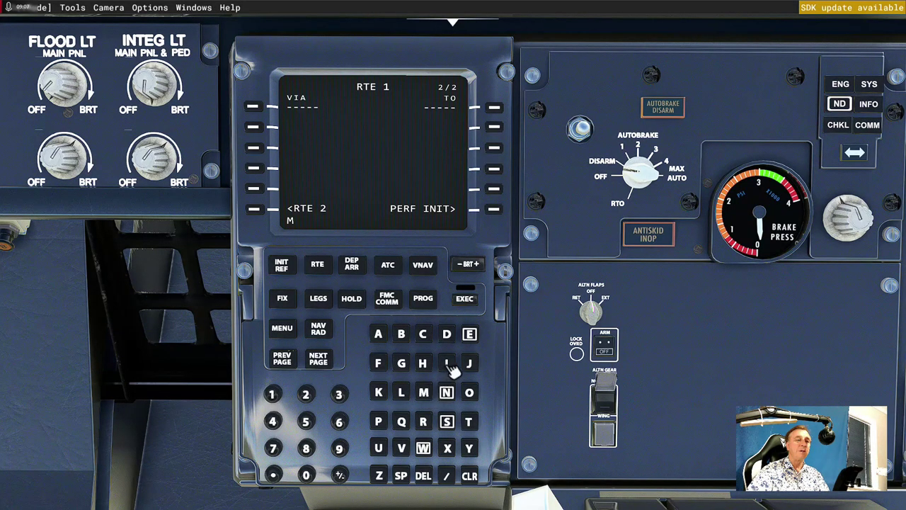
{"action": "left_click", "coordinate": [446, 392]}
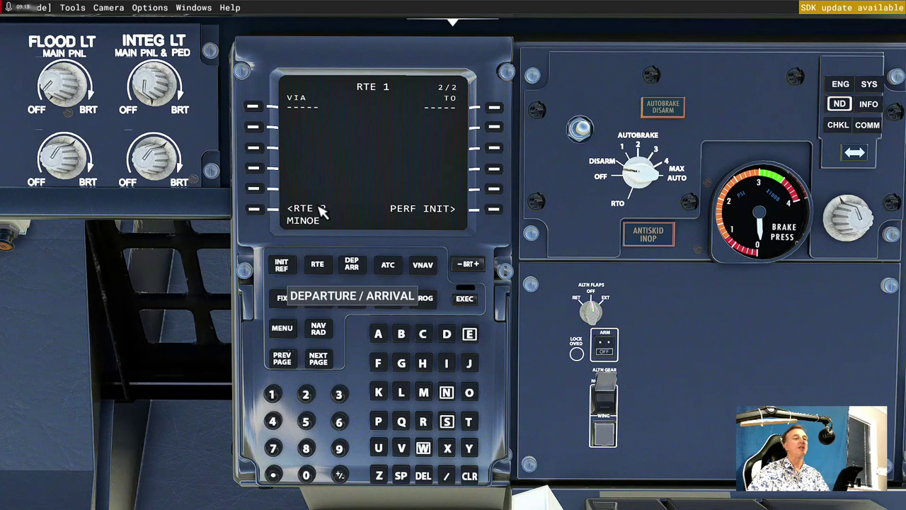
{"action": "left_click", "coordinate": [496, 110]}
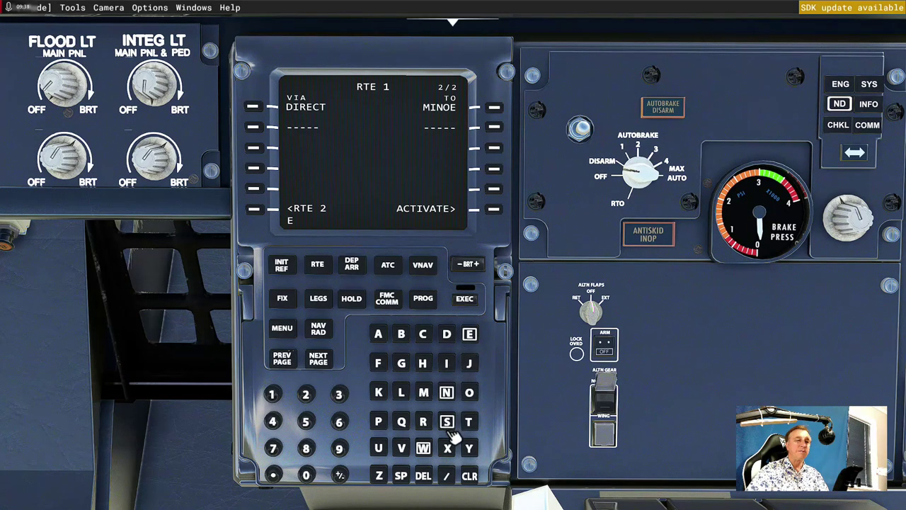
- Extend route 1 from MINOE to EXERT via airway V25
{"action": "left_click", "coordinate": [447, 450]}
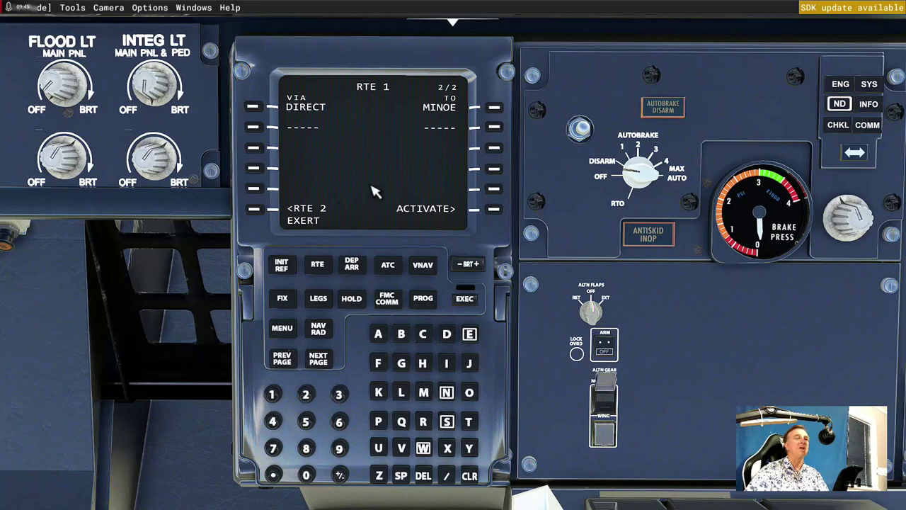
{"action": "left_click", "coordinate": [495, 128]}
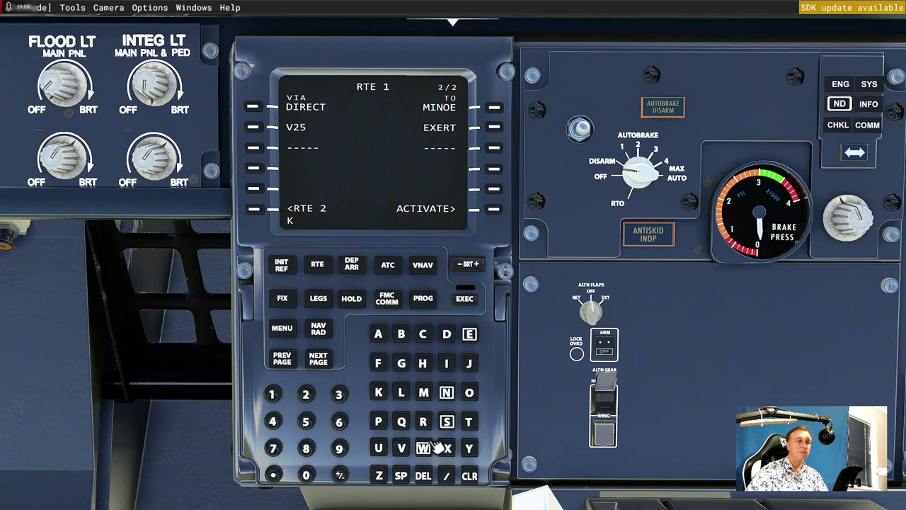
- Add KRSPI to route 1 as a direct waypoint after EXERT
{"action": "left_click", "coordinate": [447, 422]}
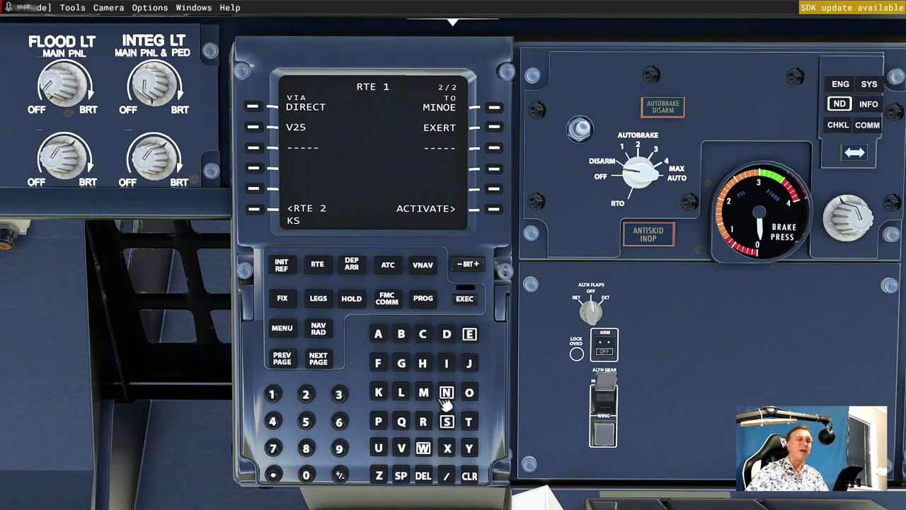
{"action": "left_click", "coordinate": [469, 475]}
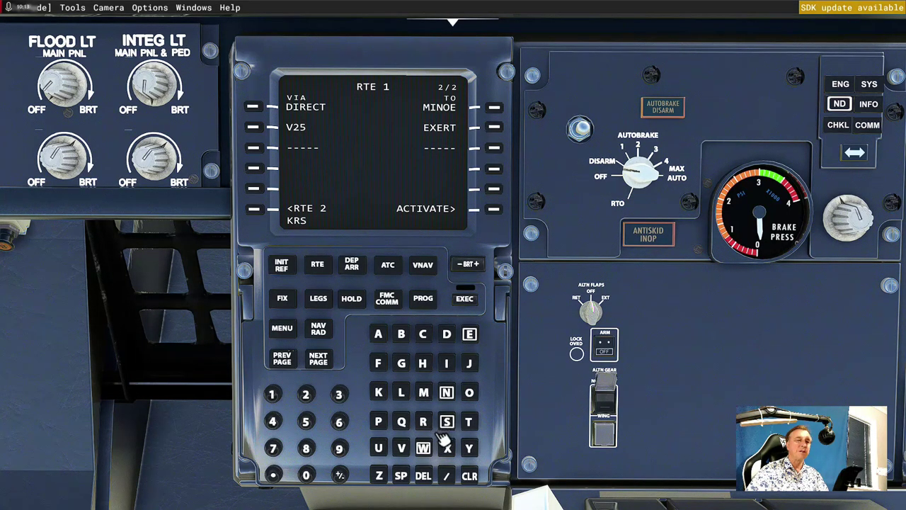
{"action": "left_click", "coordinate": [382, 425]}
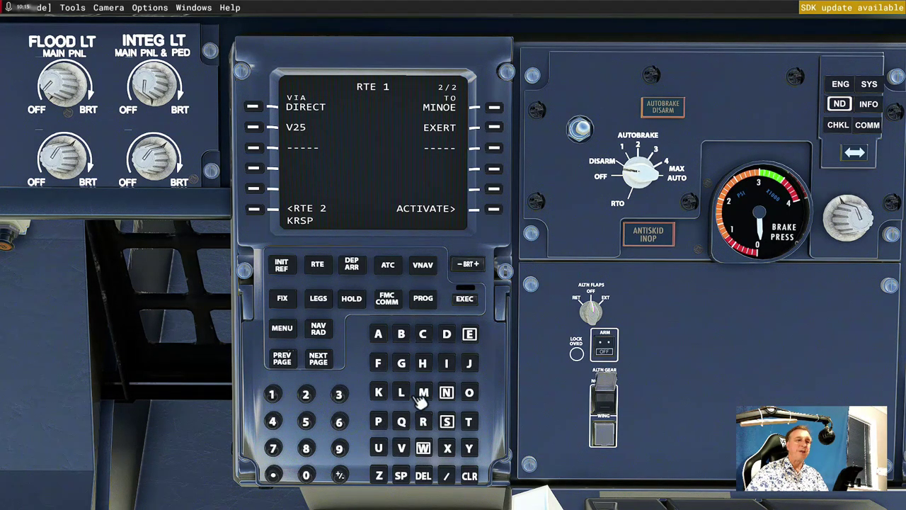
{"action": "left_click", "coordinate": [446, 363]}
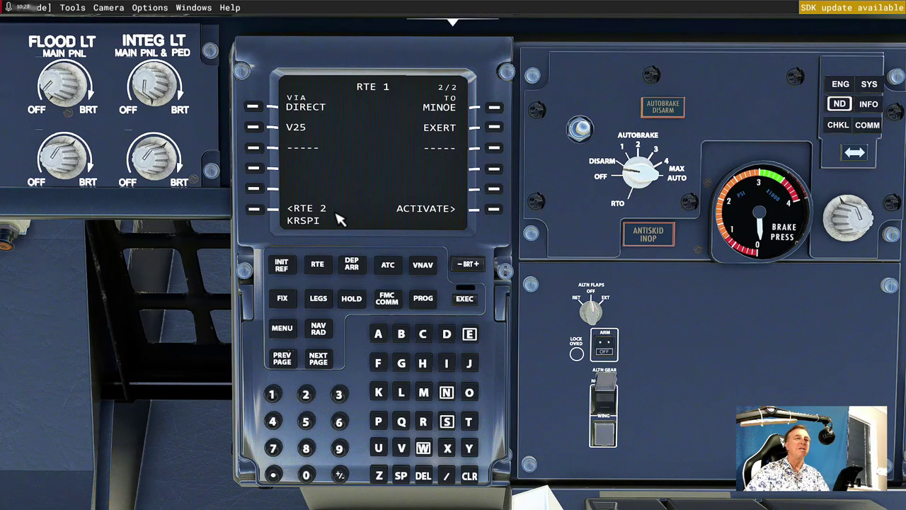
{"action": "left_click", "coordinate": [494, 148]}
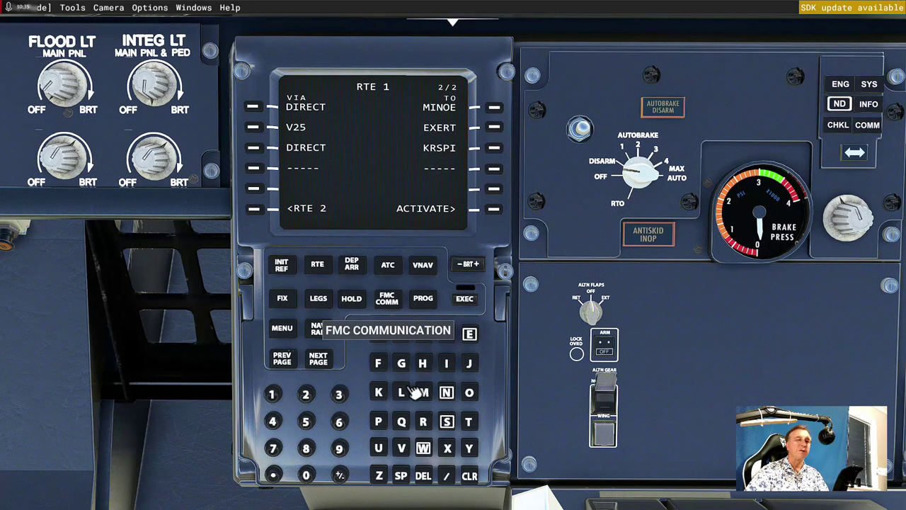
- Add OTTES as a direct waypoint after KRSPI, choosing the first of the matching entries
{"action": "left_click", "coordinate": [470, 394]}
{"action": "left_click", "coordinate": [469, 421]}
{"action": "left_click", "coordinate": [469, 422]}
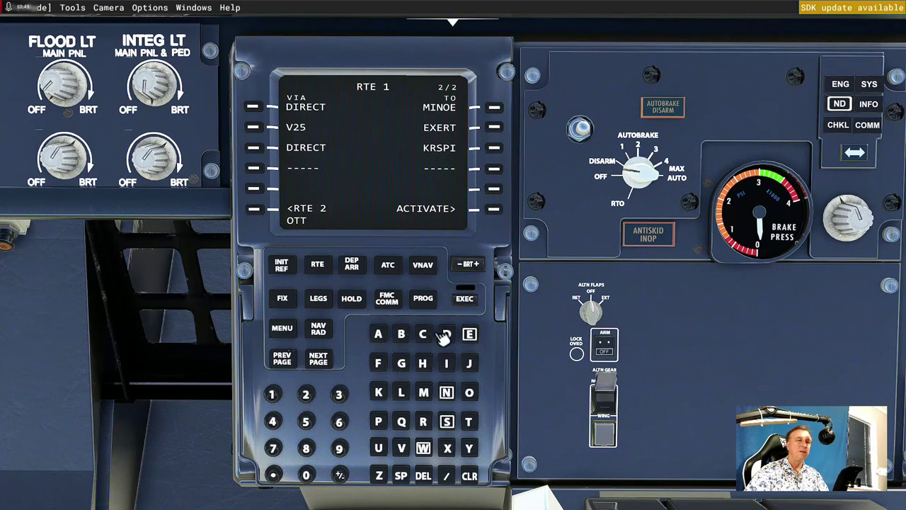
{"action": "left_click", "coordinate": [470, 336]}
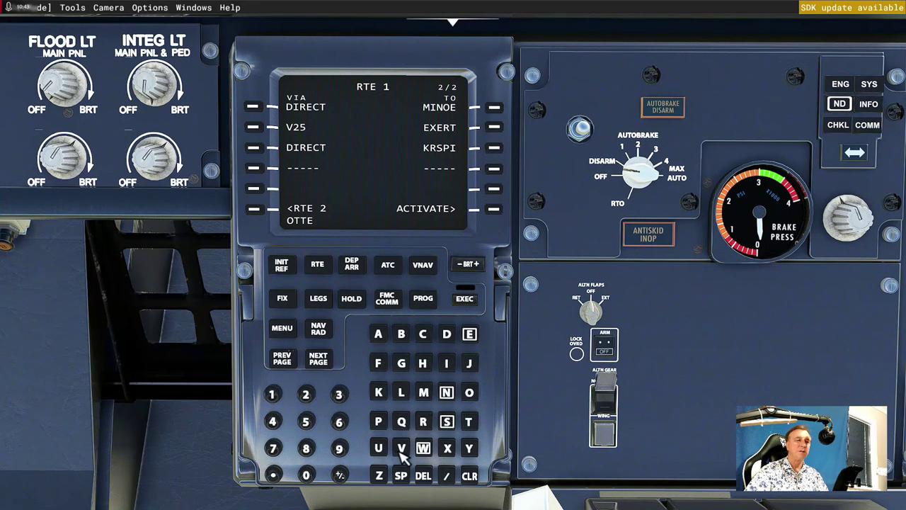
{"action": "left_click", "coordinate": [447, 422]}
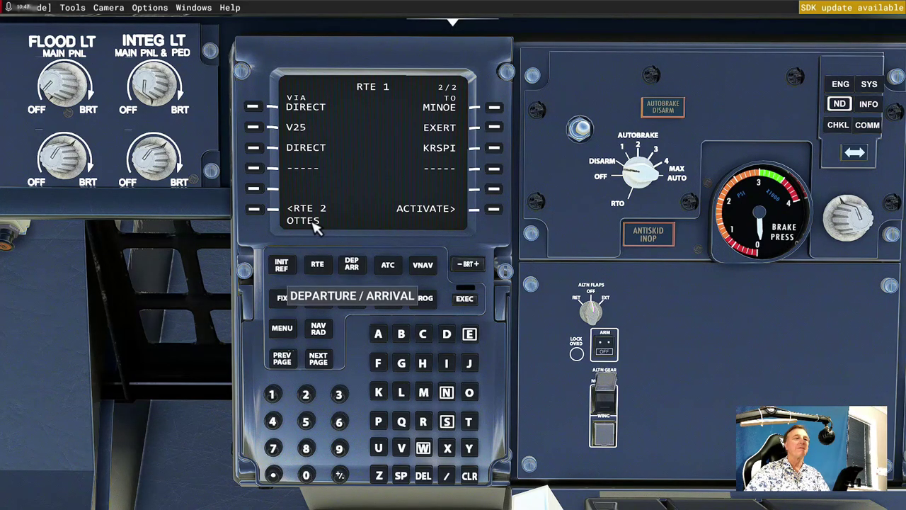
{"action": "left_click", "coordinate": [496, 170]}
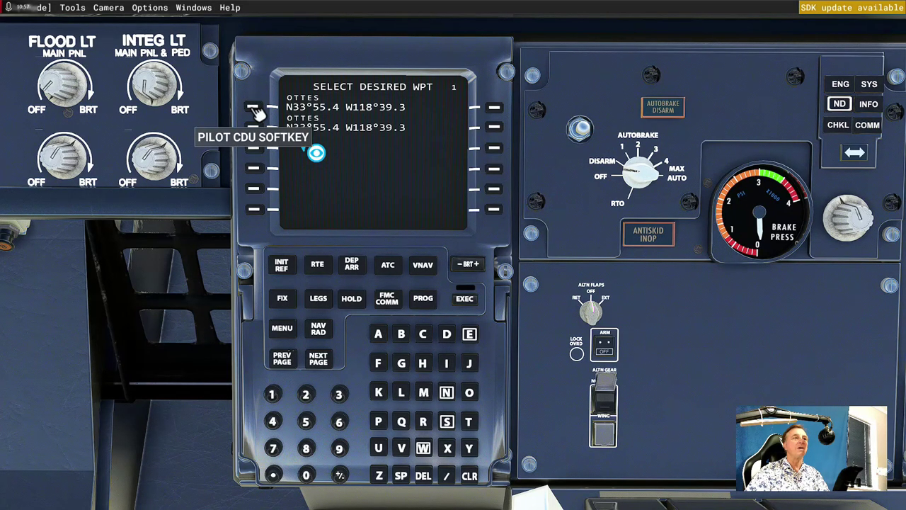
{"action": "left_click", "coordinate": [253, 108]}
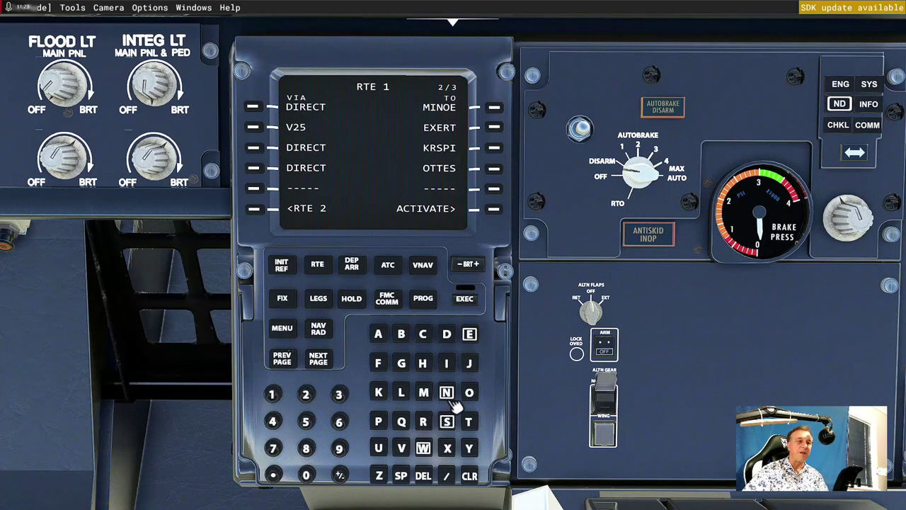
- Add GUPPI as a direct waypoint after OTTES and activate route 1
{"action": "left_click", "coordinate": [402, 363]}
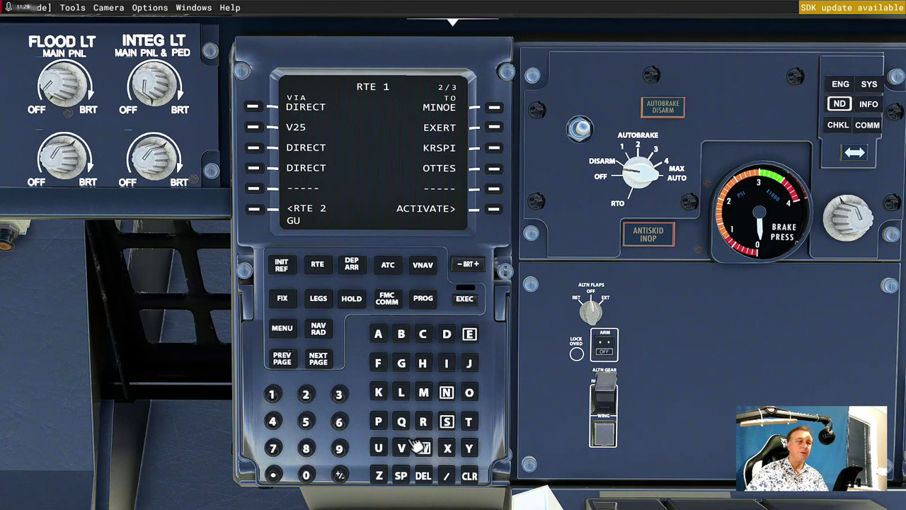
{"action": "left_click", "coordinate": [379, 422]}
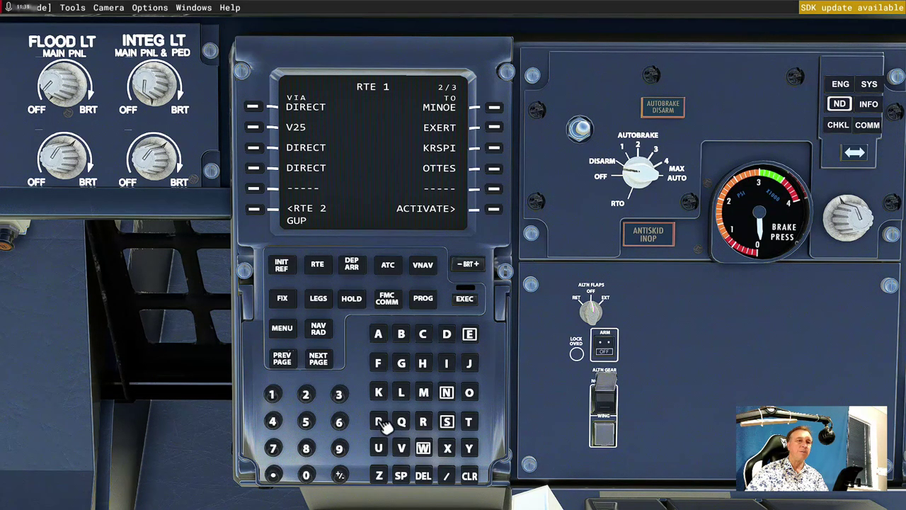
{"action": "left_click", "coordinate": [379, 423]}
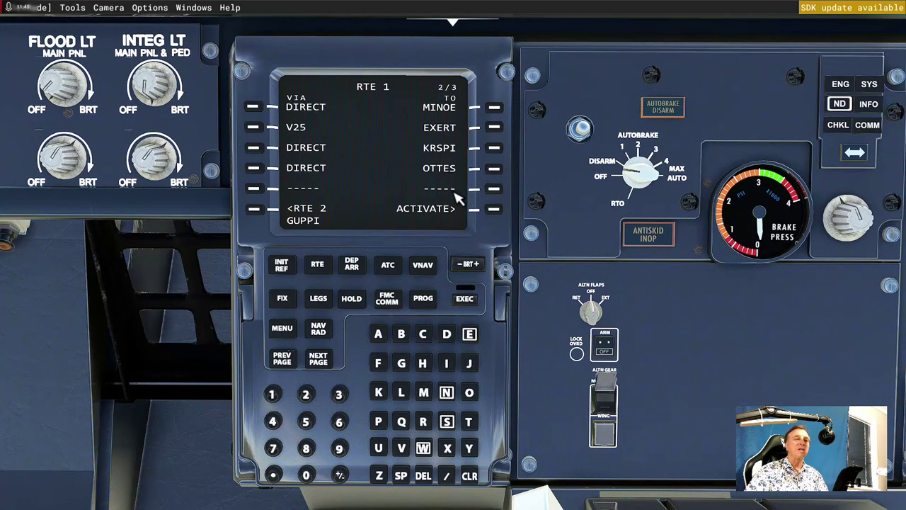
{"action": "left_click", "coordinate": [494, 190]}
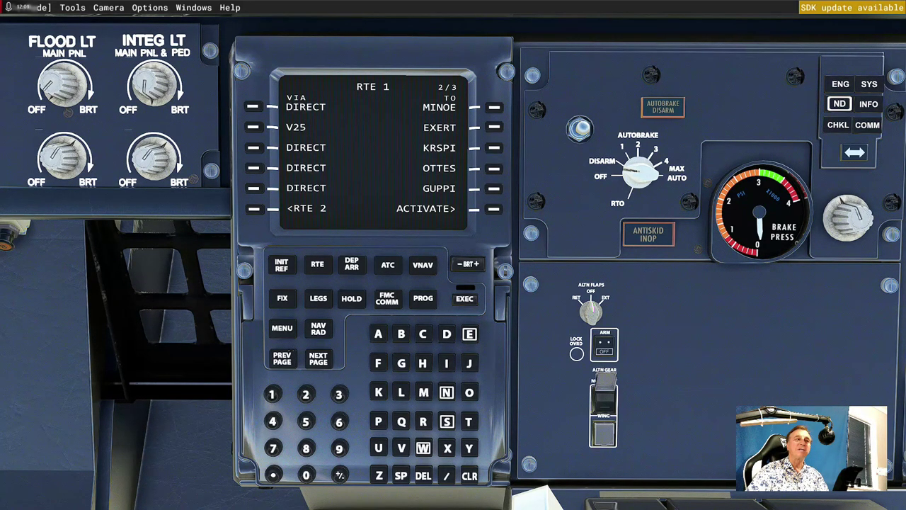
{"action": "left_click", "coordinate": [494, 210]}
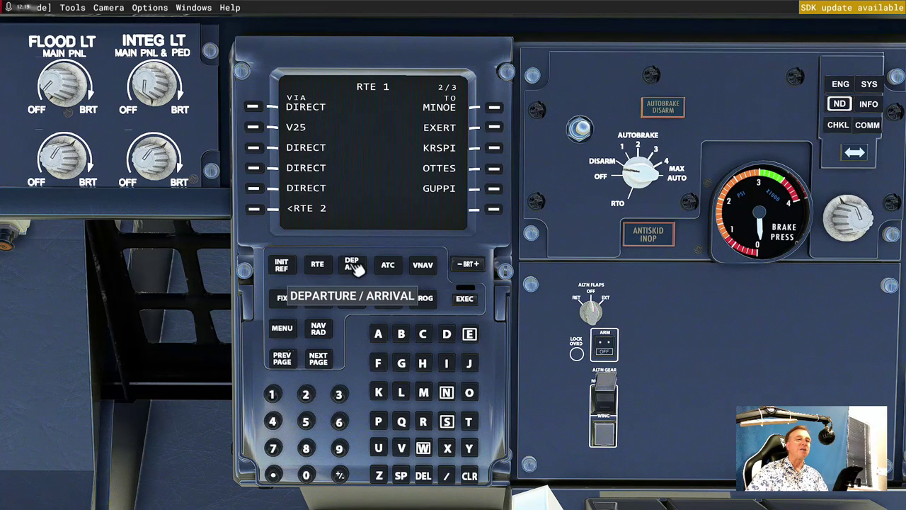
- Select runway 27 for the KSAN departure and execute the route change
{"action": "left_click", "coordinate": [352, 266]}
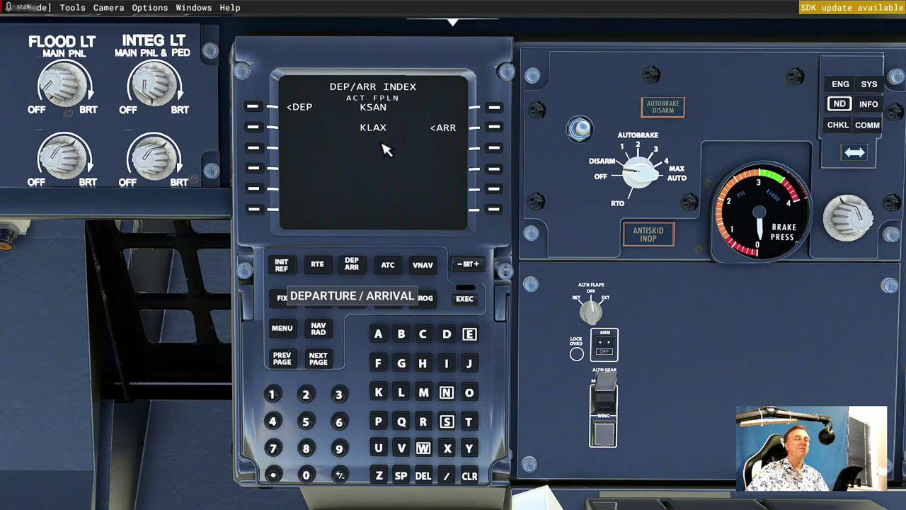
{"action": "left_click", "coordinate": [254, 107]}
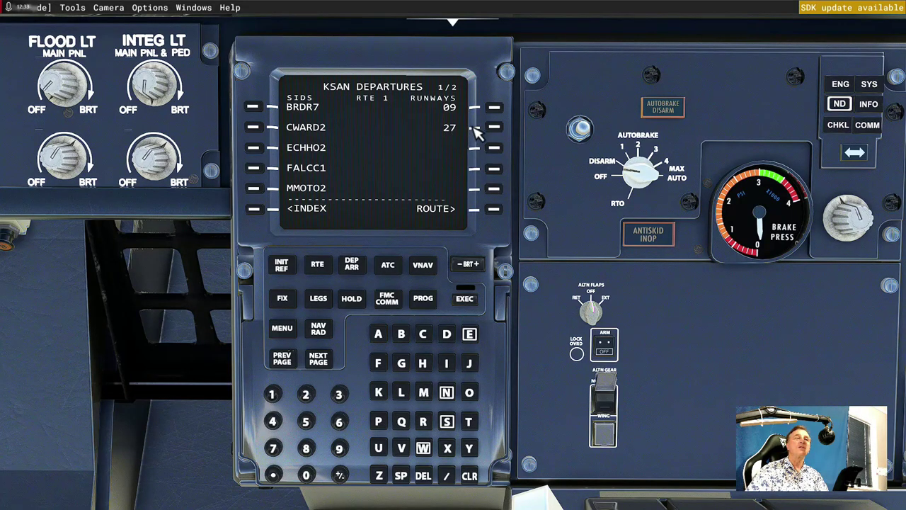
{"action": "left_click", "coordinate": [493, 129]}
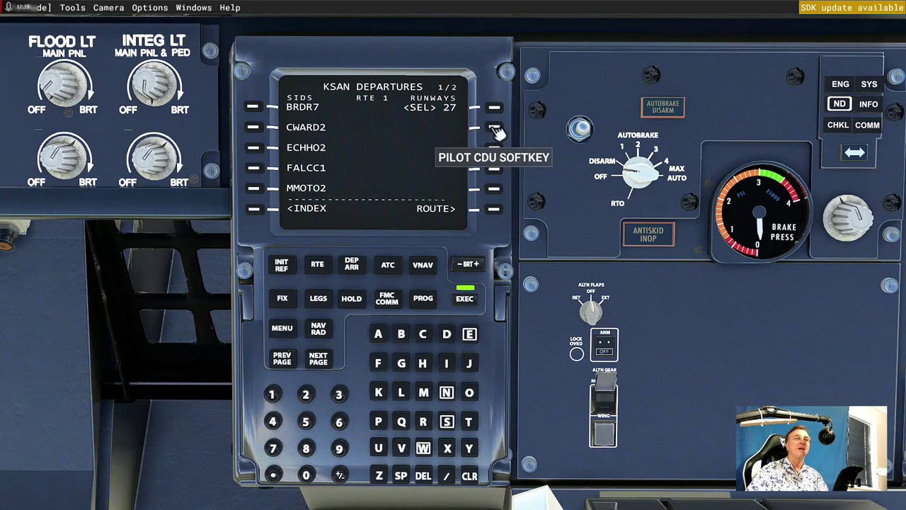
{"action": "left_click", "coordinate": [467, 301]}
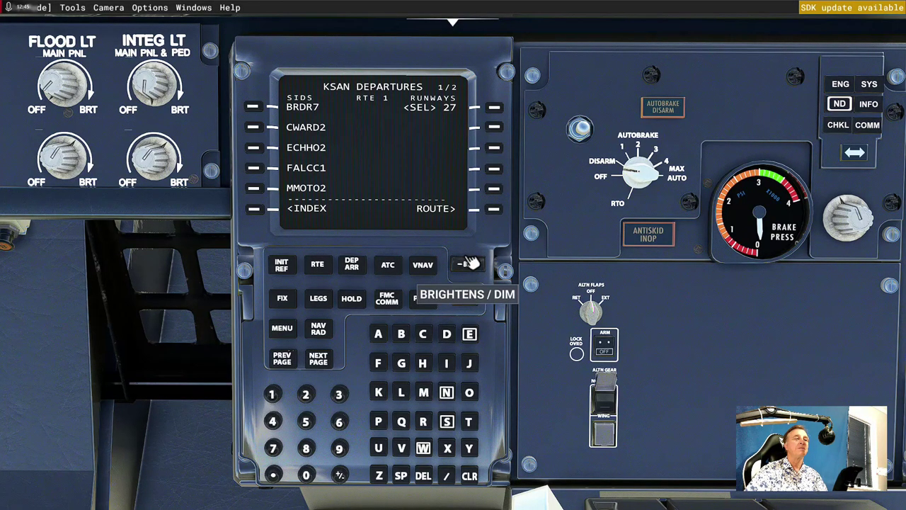
- Select the ILS 06R approach with the EXERT transition for the KLAX arrival and execute the route change
{"action": "left_click", "coordinate": [352, 264]}
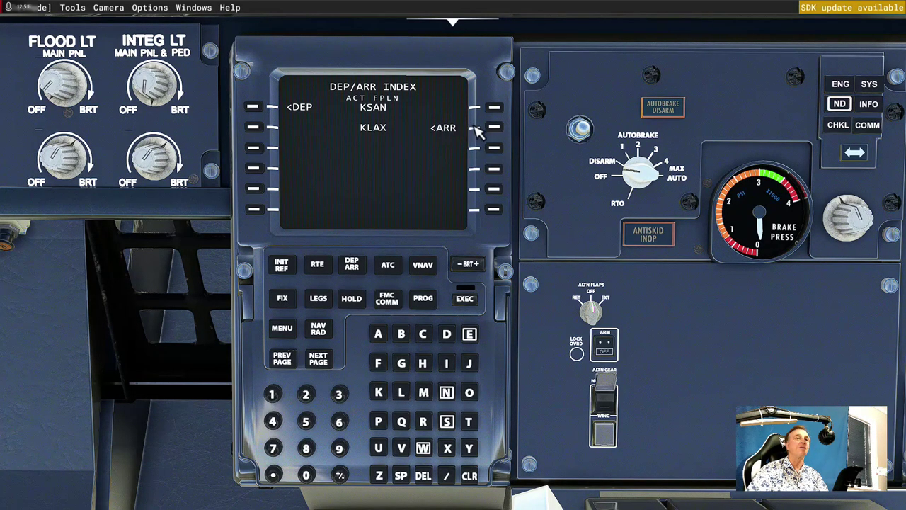
{"action": "left_click", "coordinate": [495, 128]}
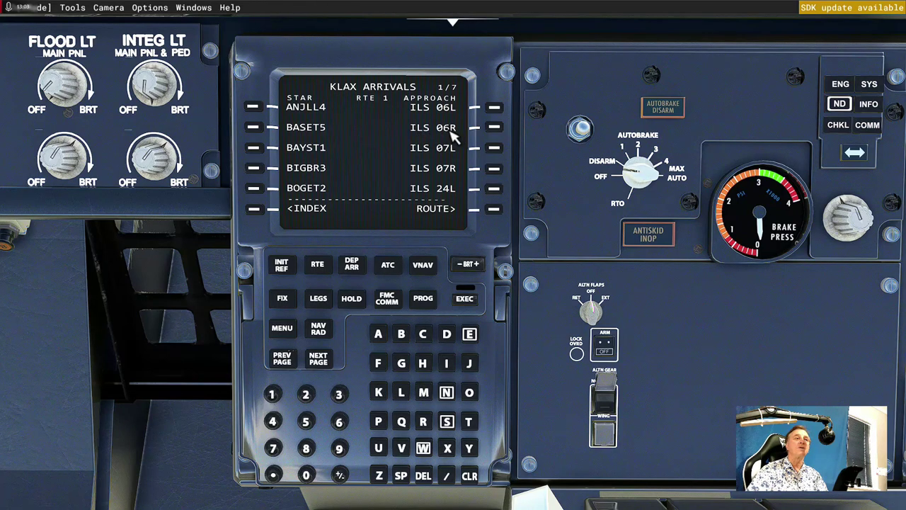
{"action": "left_click", "coordinate": [496, 131]}
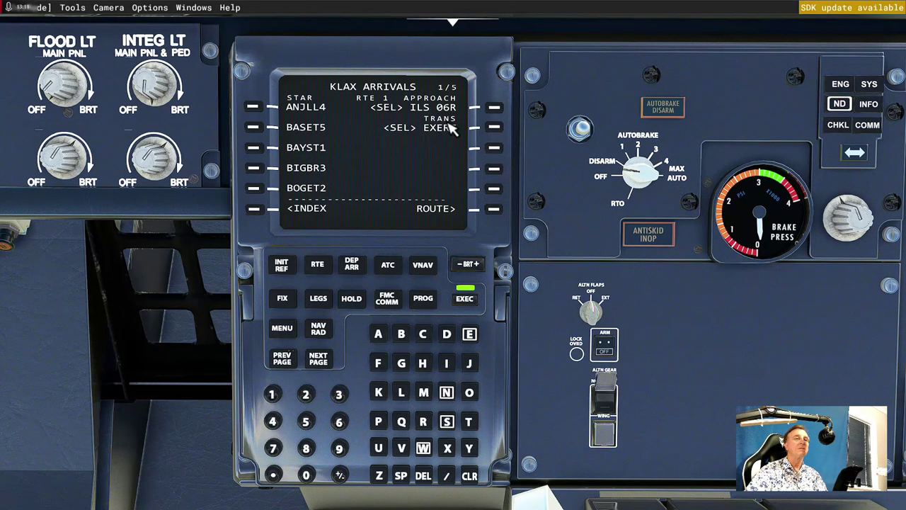
{"action": "left_click", "coordinate": [472, 300]}
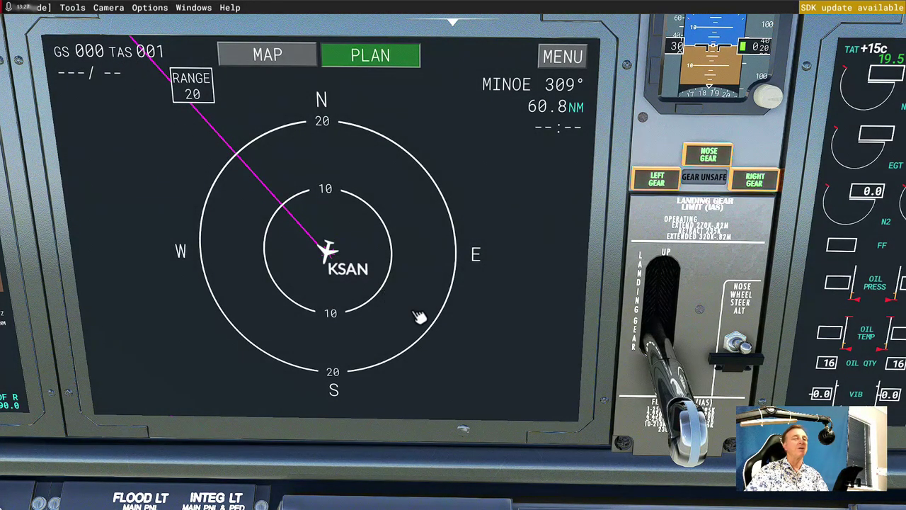
- Examine the programmed route on the VFR map from KSAN through MINOE and EXERT to KLAX, and close the map
{"action": "scroll", "coordinate": [421, 322], "scroll_direction": "down", "scroll_amount": 5}
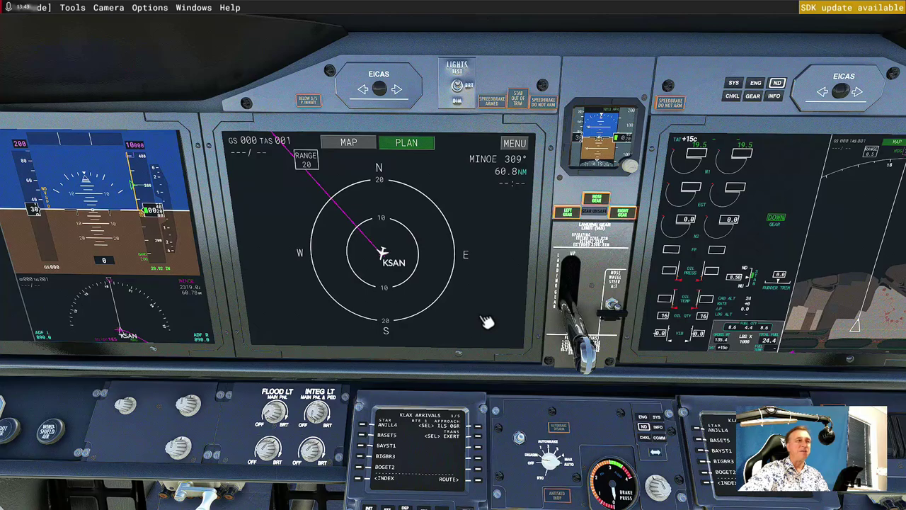
{"action": "key", "text": "v"}
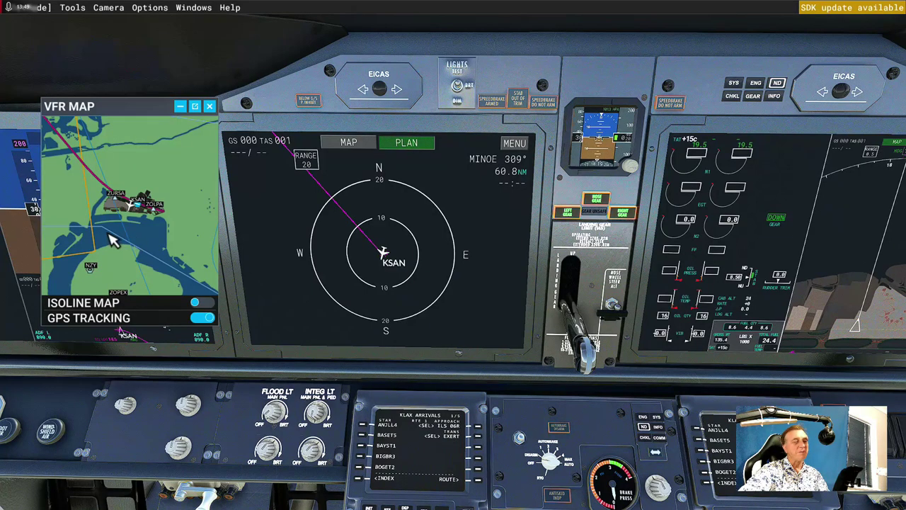
{"action": "left_click_drag", "start_coordinate": [91, 230], "coordinate": [141, 259]}
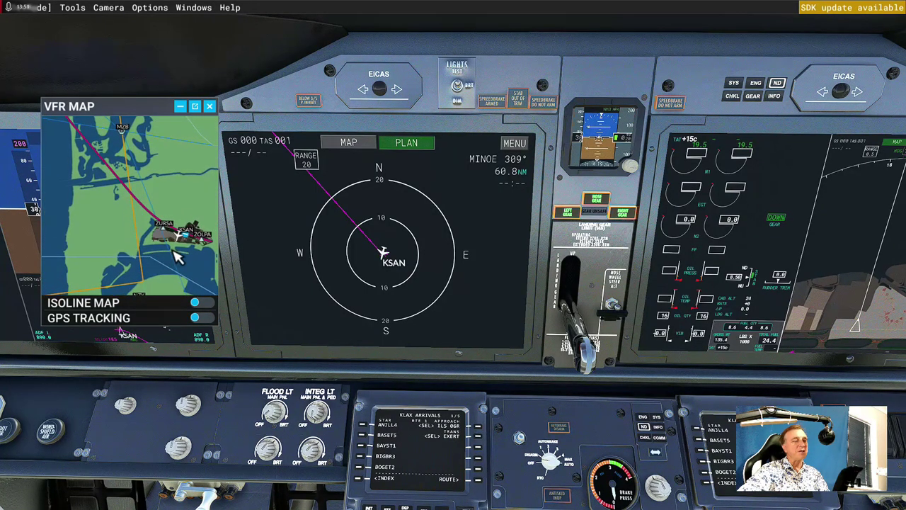
{"action": "scroll", "coordinate": [109, 211], "scroll_direction": "up", "scroll_amount": 3}
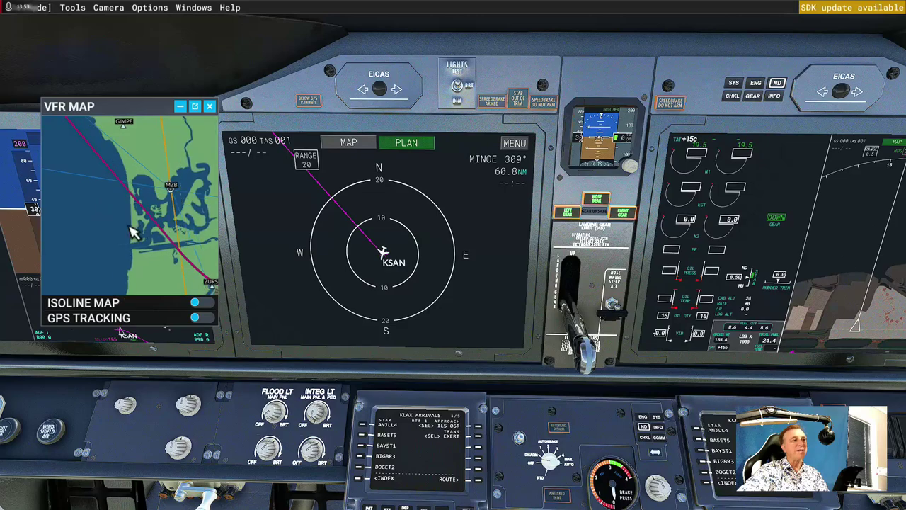
{"action": "scroll", "coordinate": [105, 191], "scroll_direction": "down", "scroll_amount": 3}
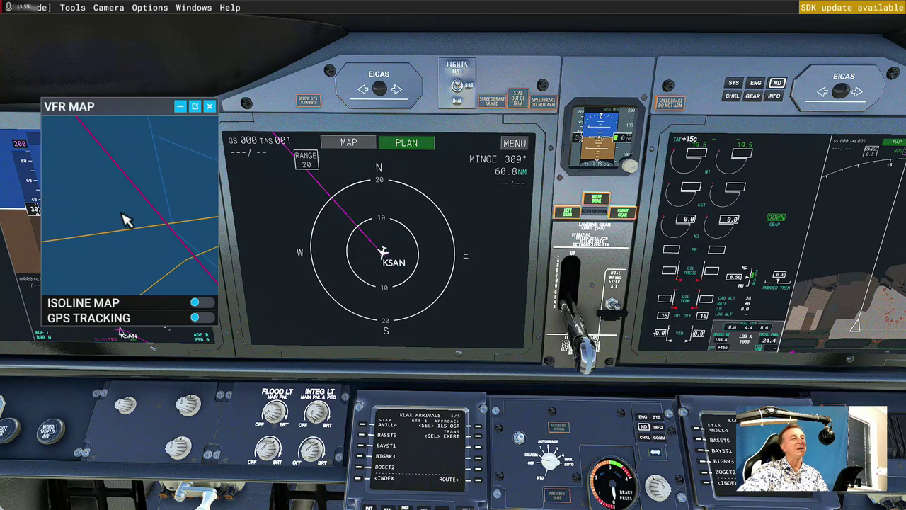
{"action": "scroll", "coordinate": [97, 198], "scroll_direction": "down", "scroll_amount": 3}
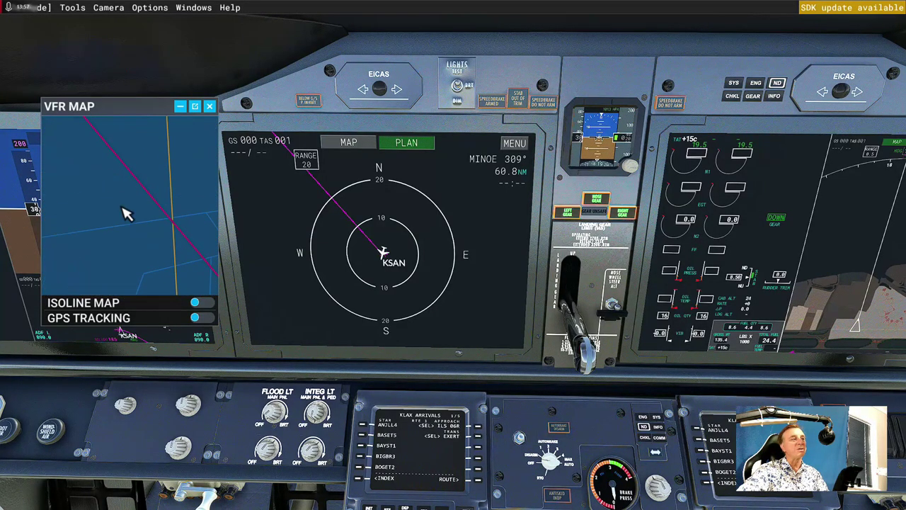
{"action": "left_click_drag", "start_coordinate": [109, 187], "coordinate": [196, 246]}
{"action": "left_click_drag", "start_coordinate": [110, 210], "coordinate": [153, 255]}
{"action": "scroll", "coordinate": [124, 237], "scroll_direction": "up", "scroll_amount": 3}
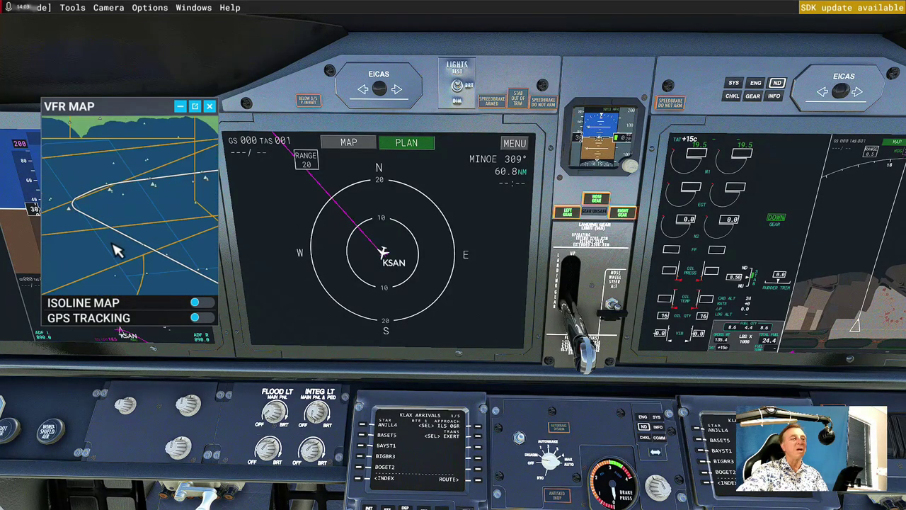
{"action": "scroll", "coordinate": [162, 227], "scroll_direction": "down", "scroll_amount": 3}
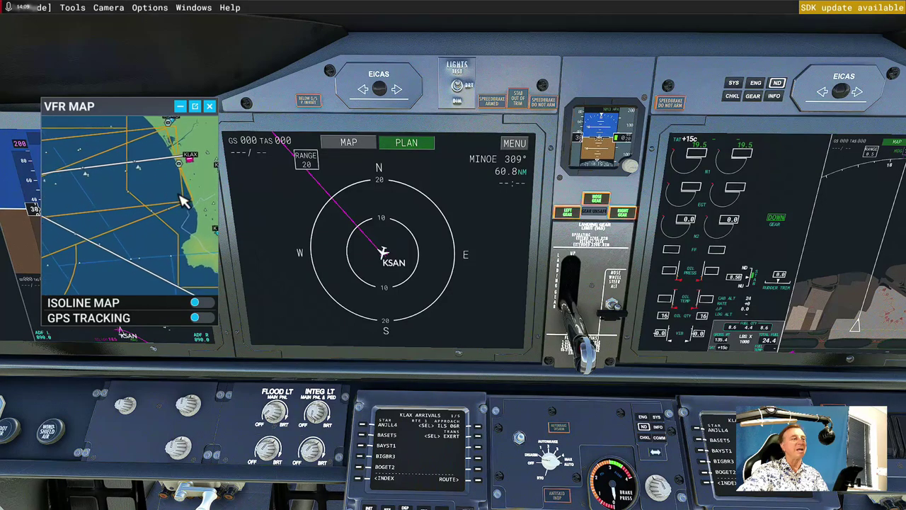
{"action": "scroll", "coordinate": [152, 220], "scroll_direction": "down", "scroll_amount": 2}
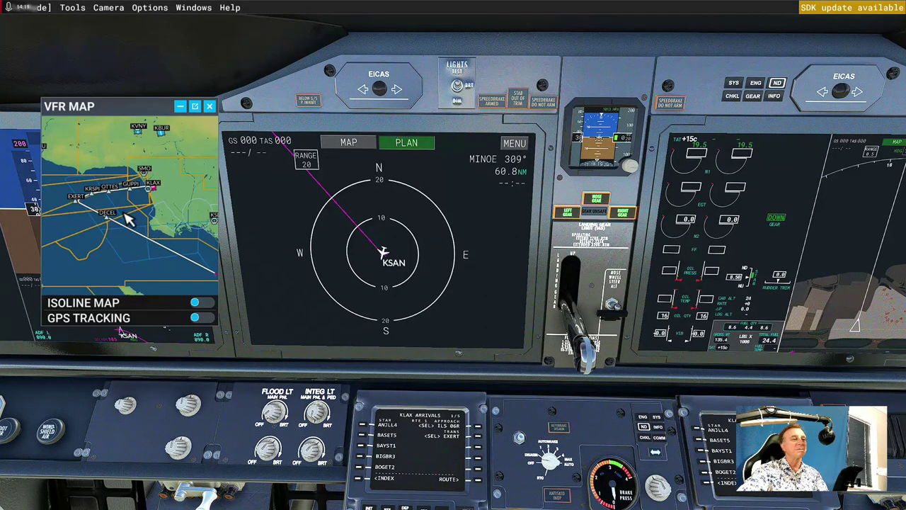
{"action": "scroll", "coordinate": [135, 211], "scroll_direction": "down", "scroll_amount": 2}
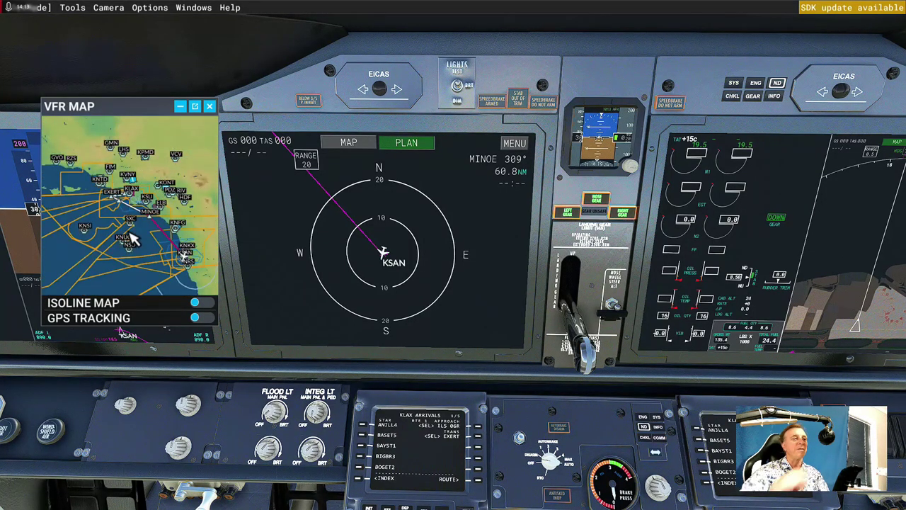
{"action": "scroll", "coordinate": [133, 240], "scroll_direction": "up", "scroll_amount": 2}
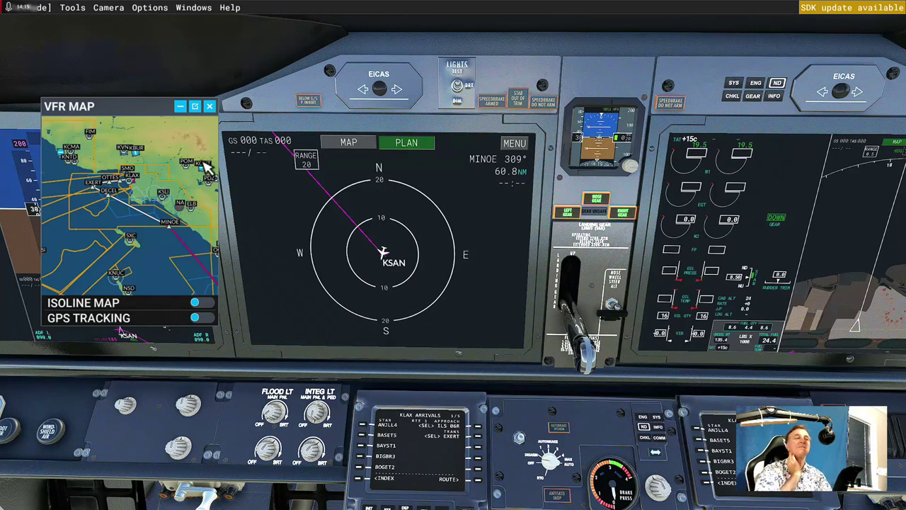
{"action": "left_click", "coordinate": [210, 107]}
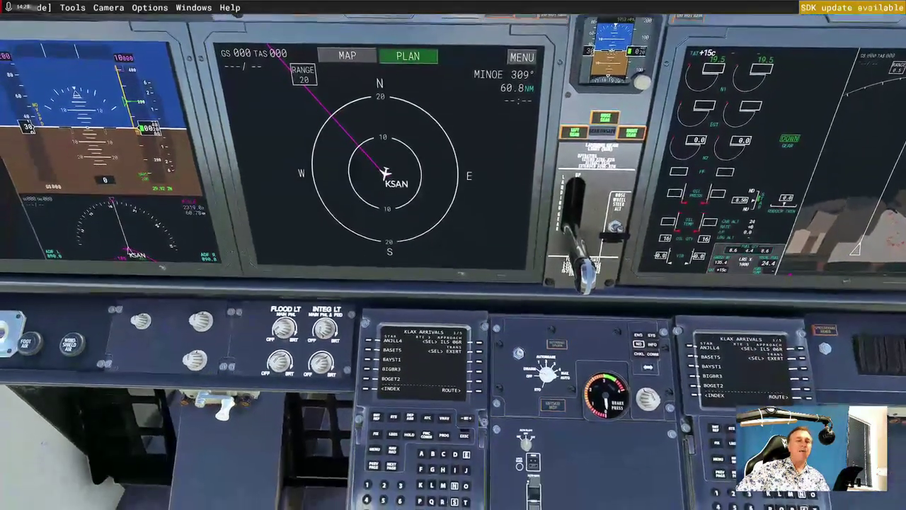
- Examine the aircraft identification data and the KSAN position initialization data on the captain's CDU
{"action": "scroll", "coordinate": [574, 432], "scroll_direction": "up", "scroll_amount": 3}
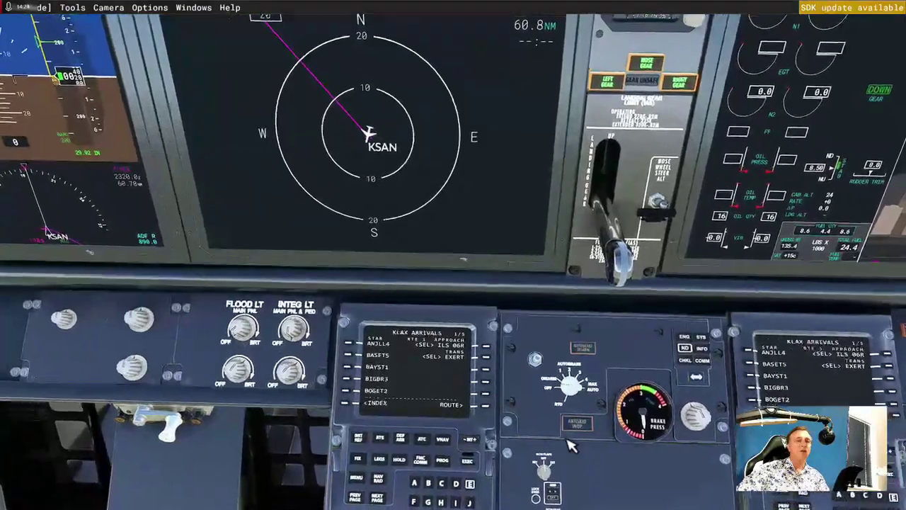
{"action": "scroll", "coordinate": [572, 444], "scroll_direction": "up", "scroll_amount": 5}
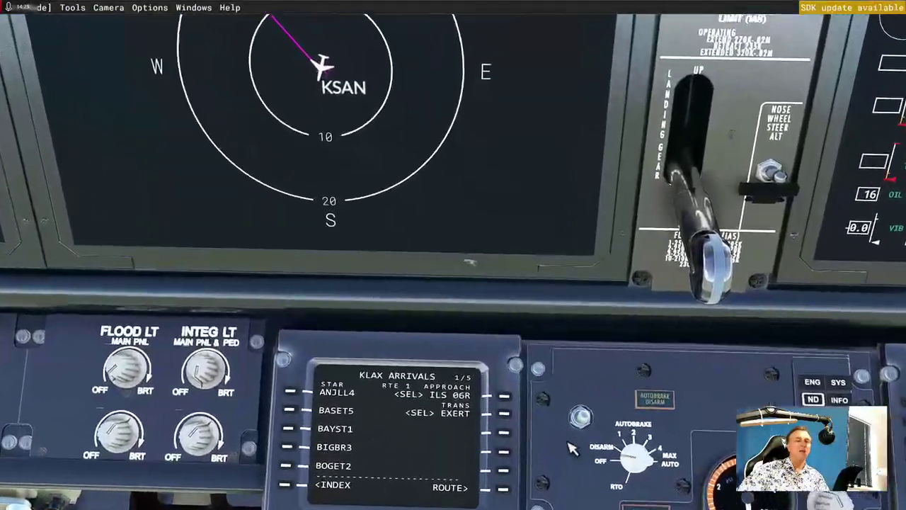
{"action": "scroll", "coordinate": [572, 445], "scroll_direction": "down", "scroll_amount": 5}
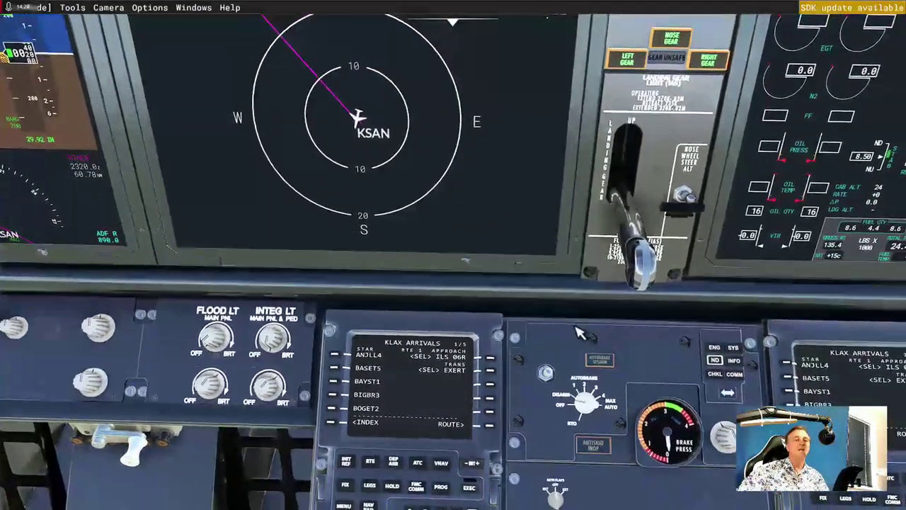
{"action": "scroll", "coordinate": [578, 332], "scroll_direction": "down", "scroll_amount": 4}
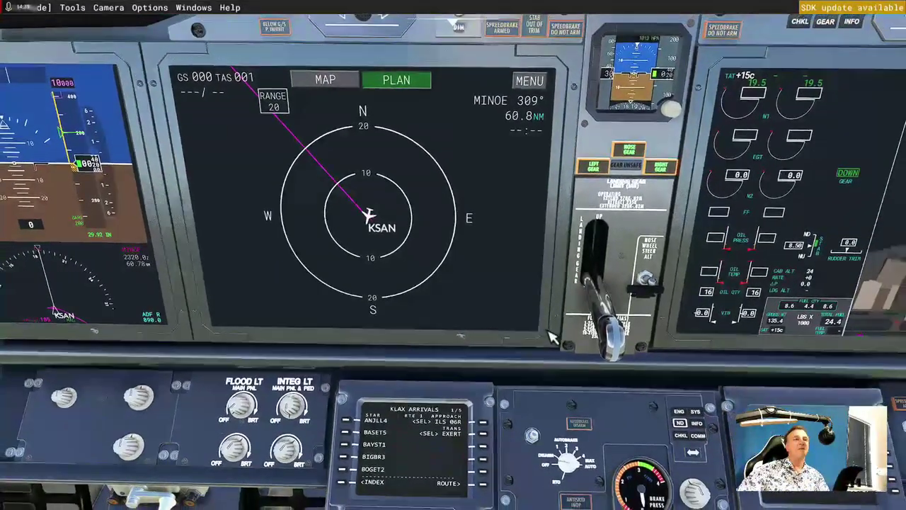
{"action": "scroll", "coordinate": [552, 337], "scroll_direction": "down", "scroll_amount": 3}
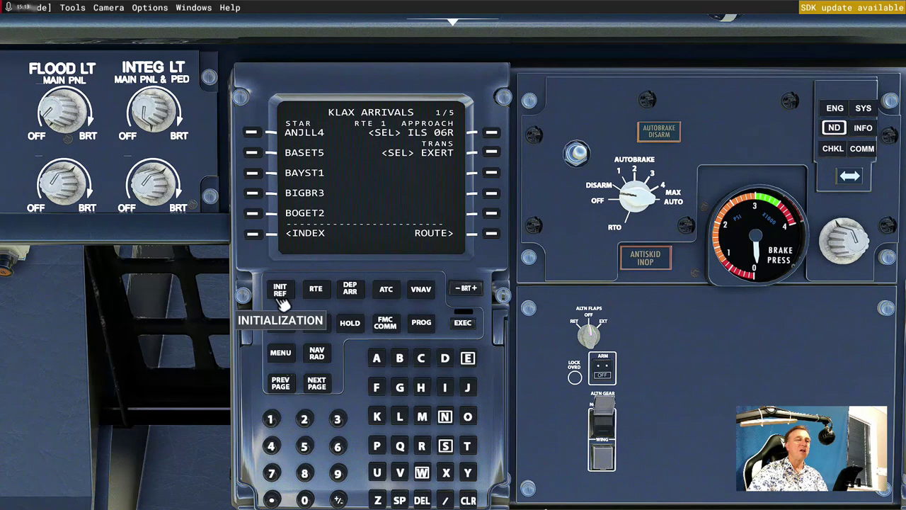
{"action": "left_click", "coordinate": [281, 291]}
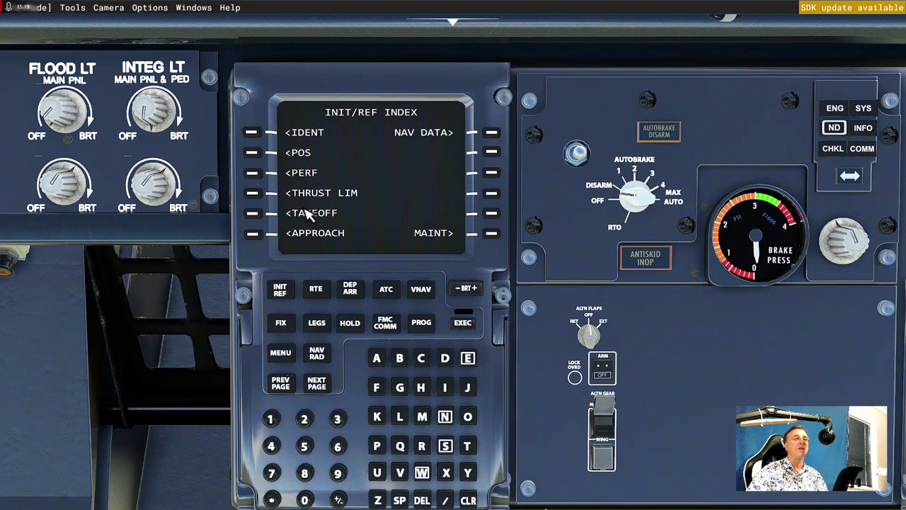
{"action": "left_click", "coordinate": [252, 132]}
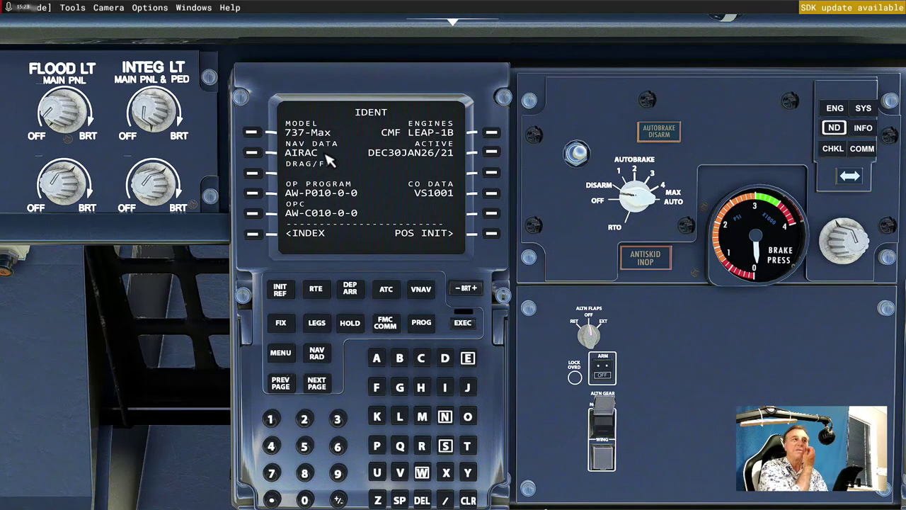
{"action": "left_click", "coordinate": [281, 292]}
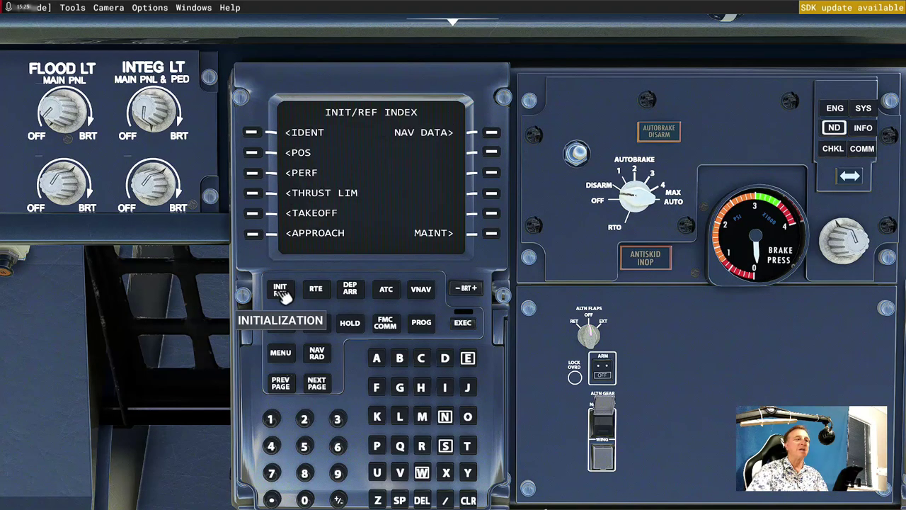
{"action": "left_click", "coordinate": [268, 160]}
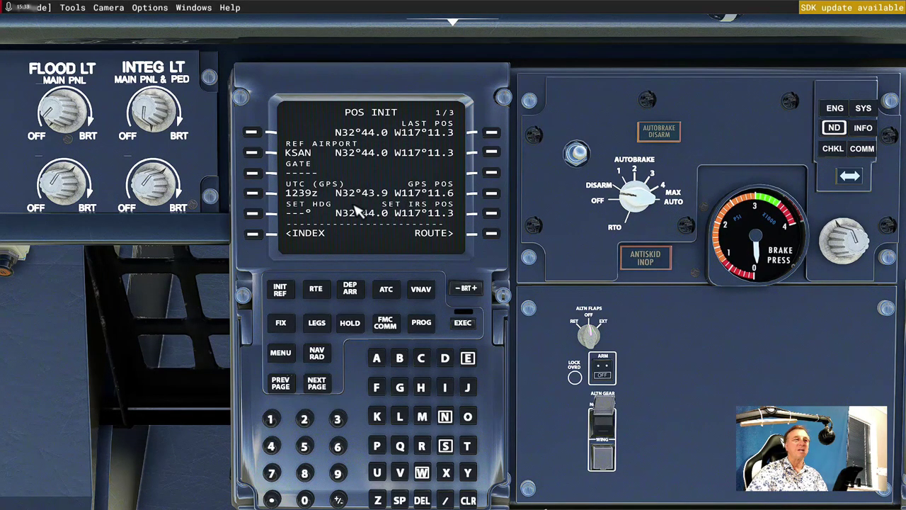
- Set the cruise altitude to 10000 feet in the performance initialization data
{"action": "left_click", "coordinate": [281, 291]}
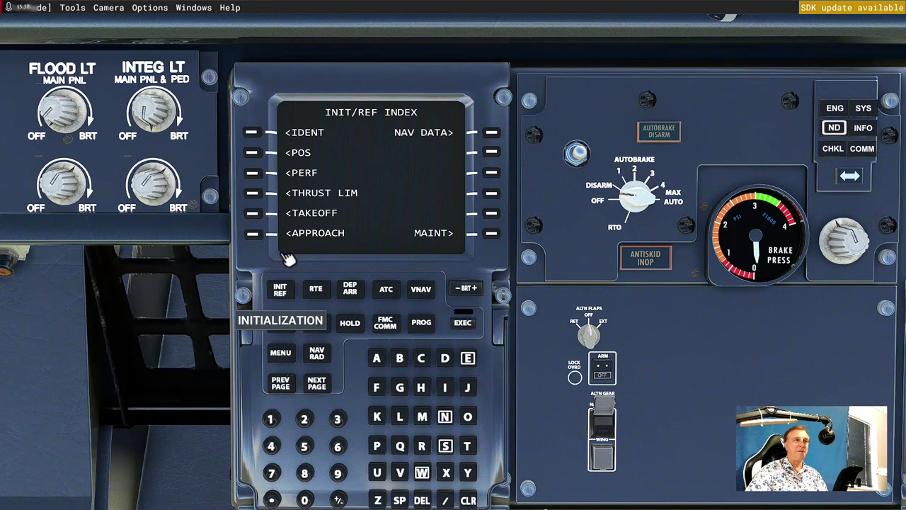
{"action": "left_click", "coordinate": [252, 173]}
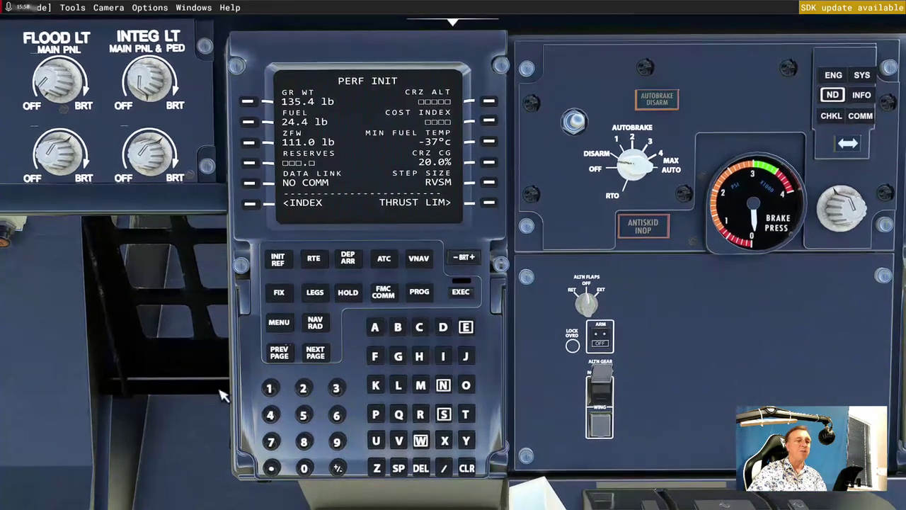
{"action": "left_click", "coordinate": [269, 387]}
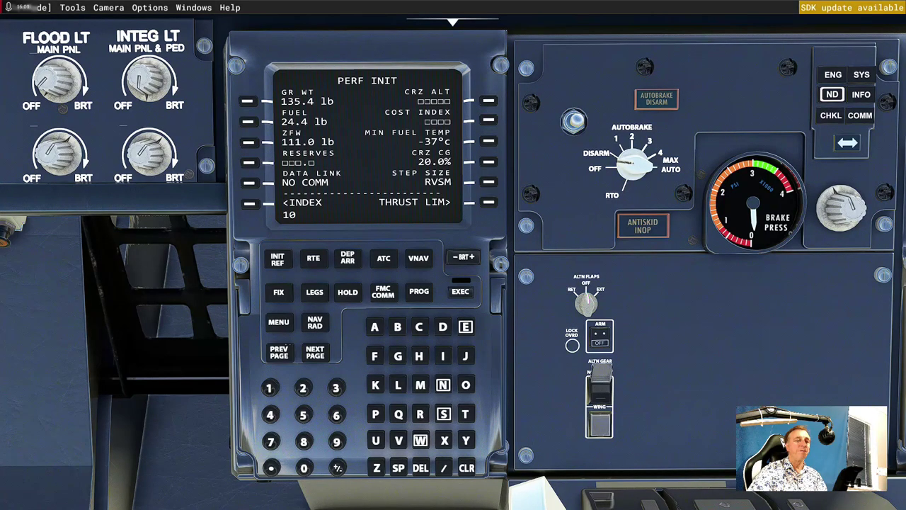
{"action": "left_click", "coordinate": [303, 467]}
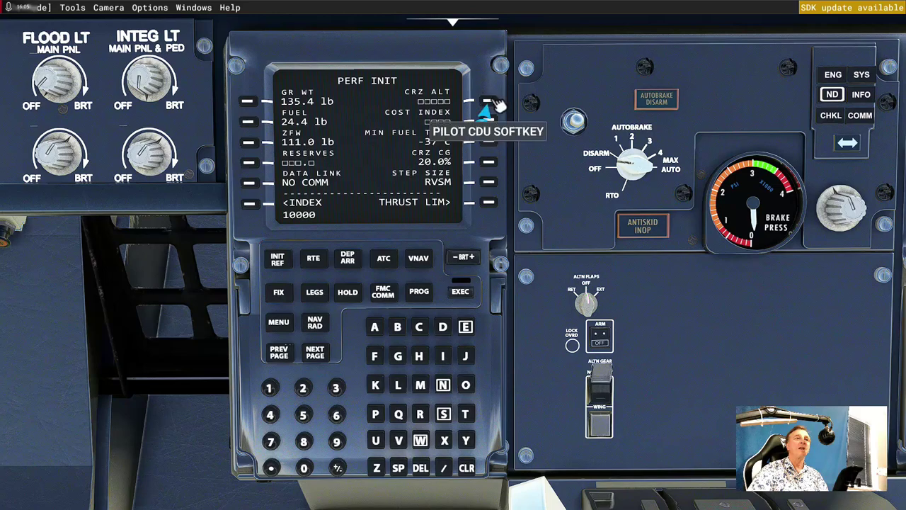
{"action": "left_click", "coordinate": [489, 103]}
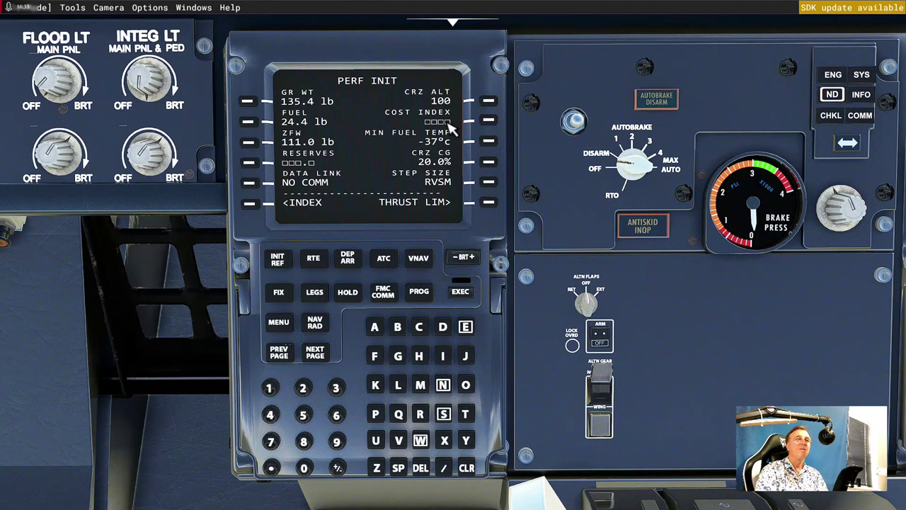
- Check the thrust limit data and set the takeoff flaps to 15 degrees in the takeoff reference data
{"action": "left_click", "coordinate": [278, 262]}
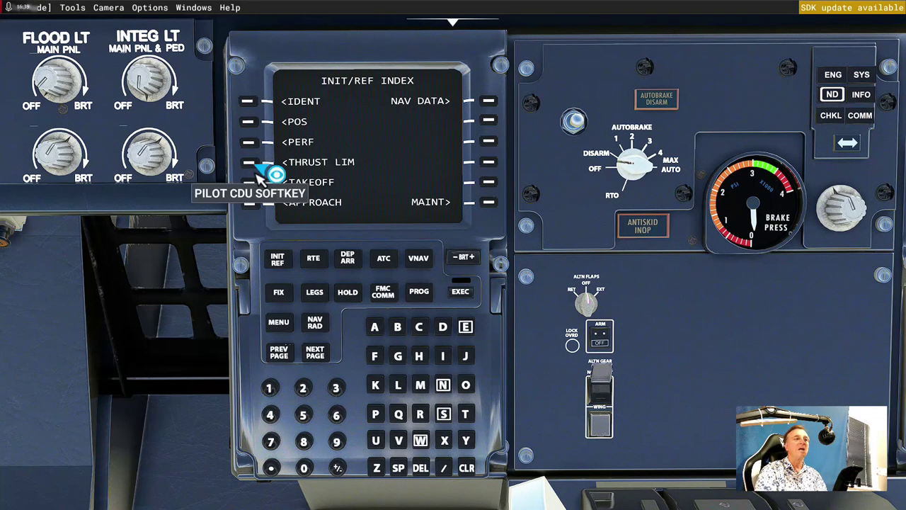
{"action": "left_click", "coordinate": [251, 165]}
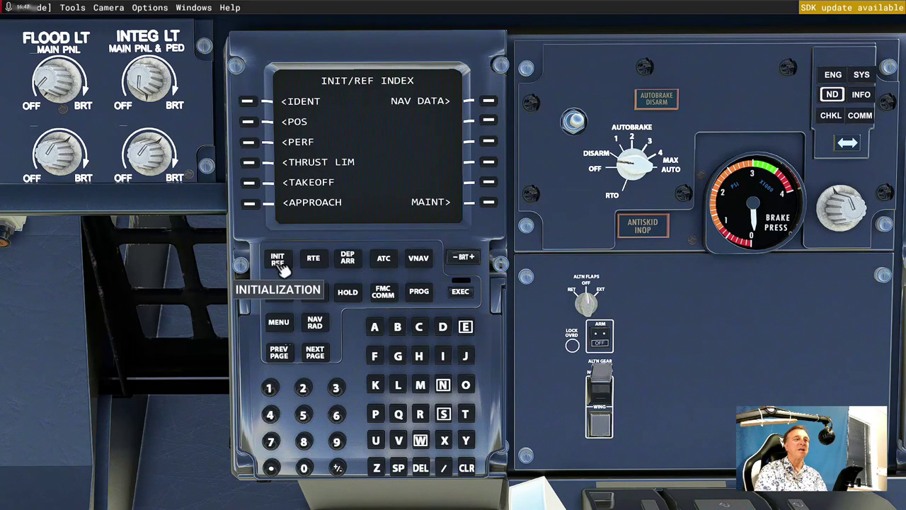
{"action": "left_click", "coordinate": [248, 183]}
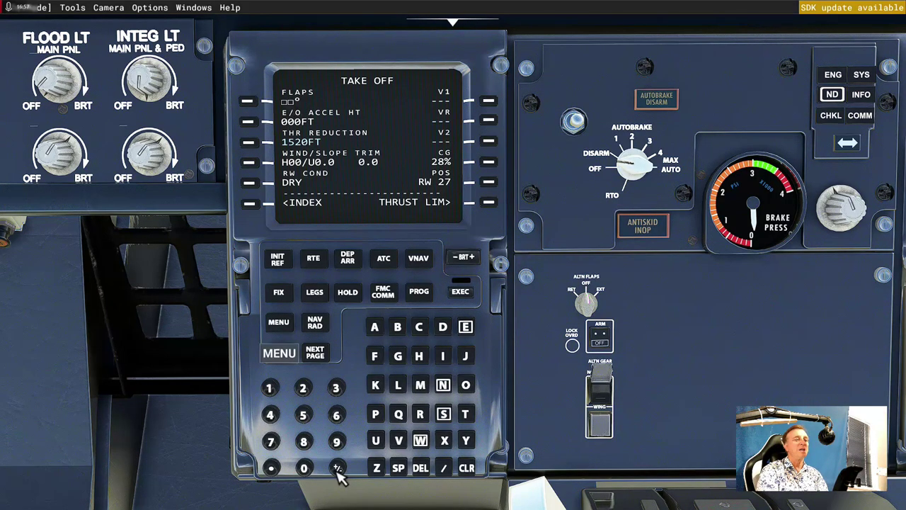
{"action": "left_click", "coordinate": [271, 389]}
{"action": "left_click", "coordinate": [303, 416]}
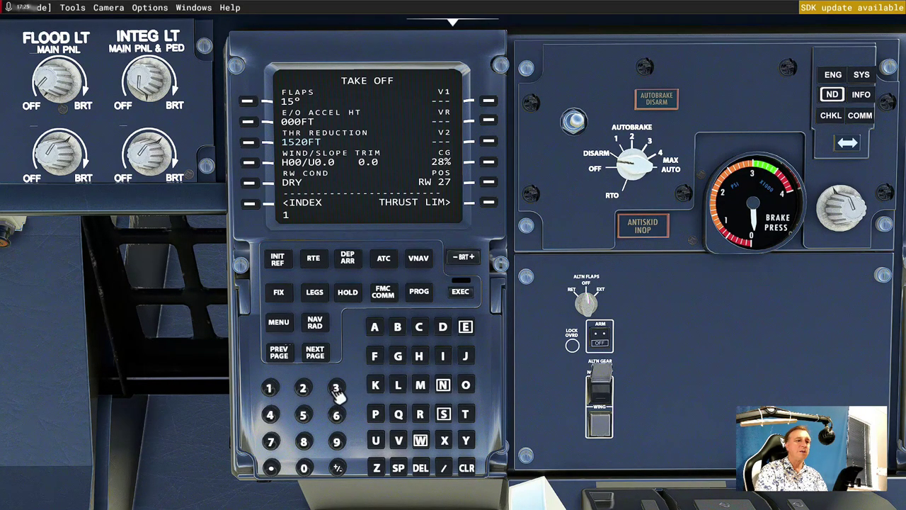
- Set the takeoff reference speeds to V1 136, VR 140 and V2 148 knots
{"action": "left_click", "coordinate": [337, 416]}
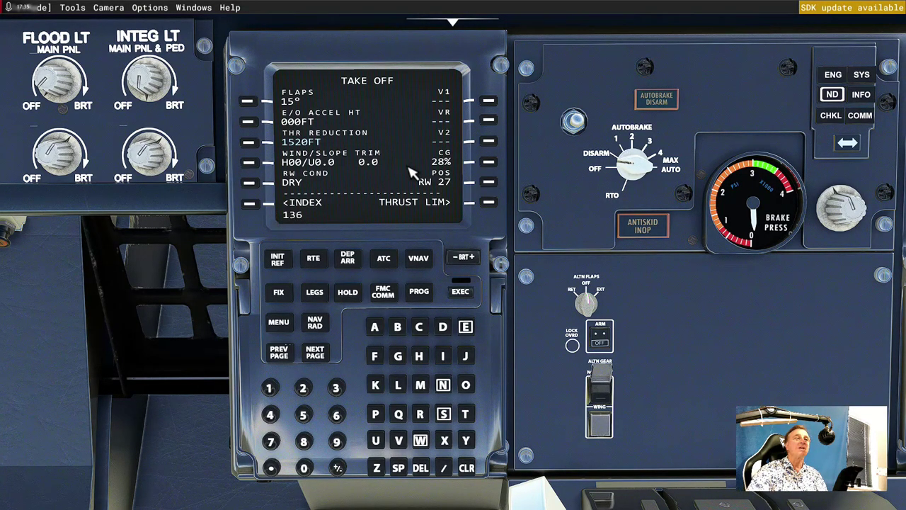
{"action": "left_click", "coordinate": [488, 101]}
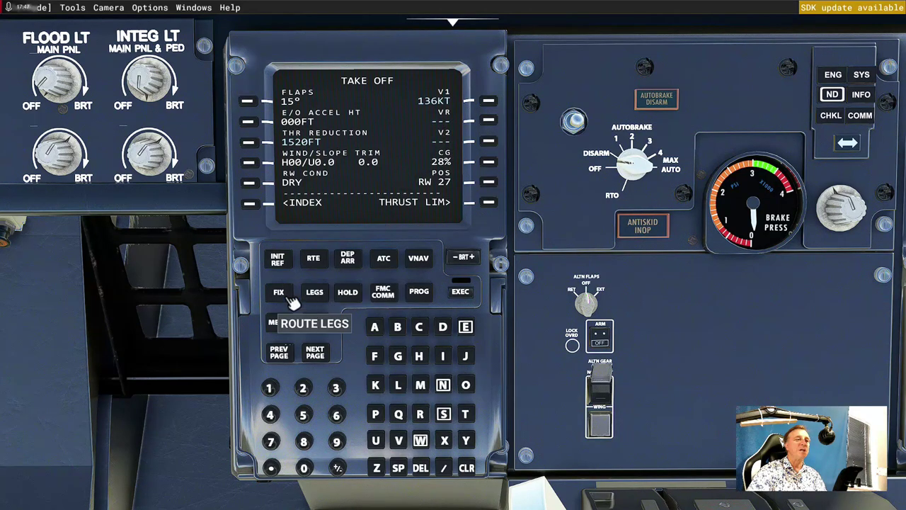
{"action": "left_click", "coordinate": [270, 388]}
{"action": "left_click", "coordinate": [269, 415]}
{"action": "left_click", "coordinate": [304, 468]}
{"action": "left_click", "coordinate": [489, 121]}
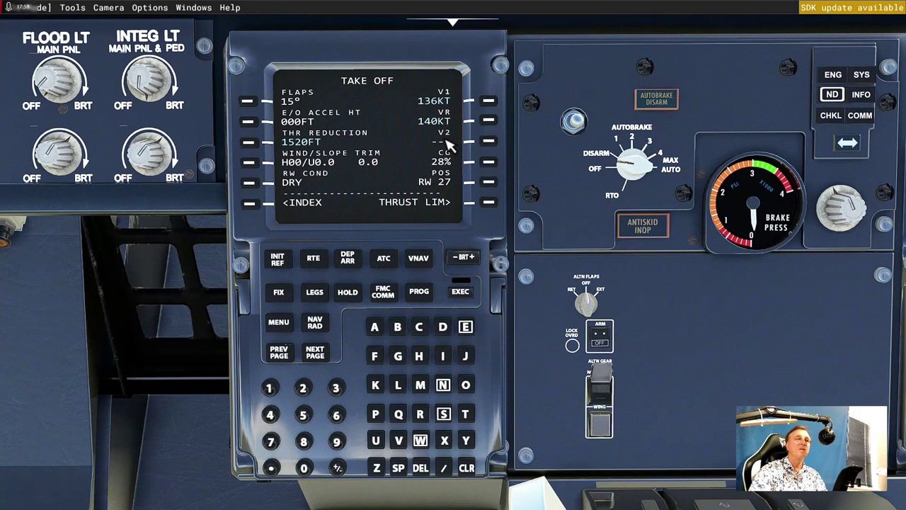
{"action": "left_click", "coordinate": [271, 415]}
{"action": "left_click", "coordinate": [303, 441]}
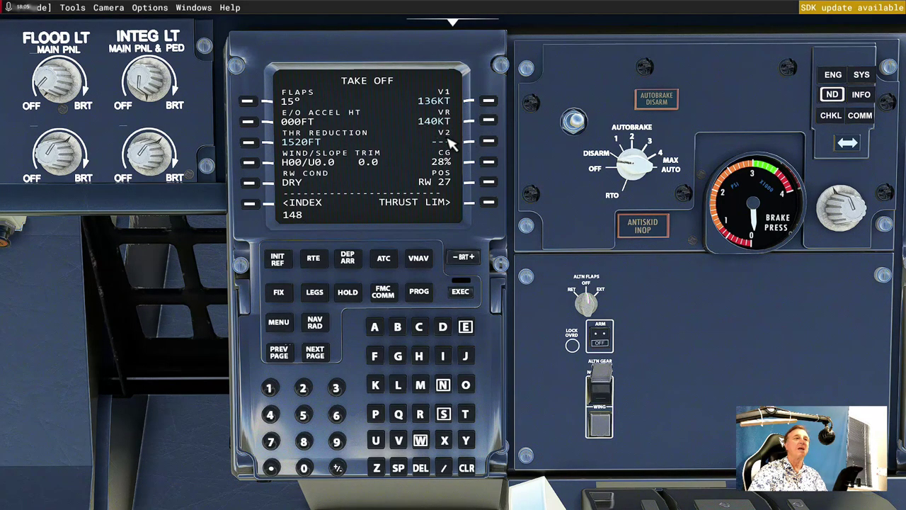
{"action": "left_click", "coordinate": [488, 141]}
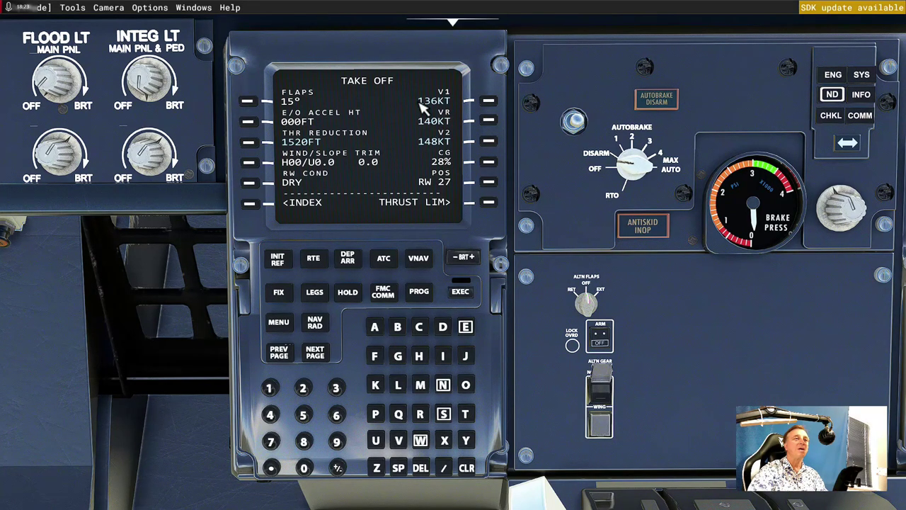
- Set the approach reference flaps and speed to 30 degrees and 130 knots for the ILS 06R landing
{"action": "left_click", "coordinate": [279, 260]}
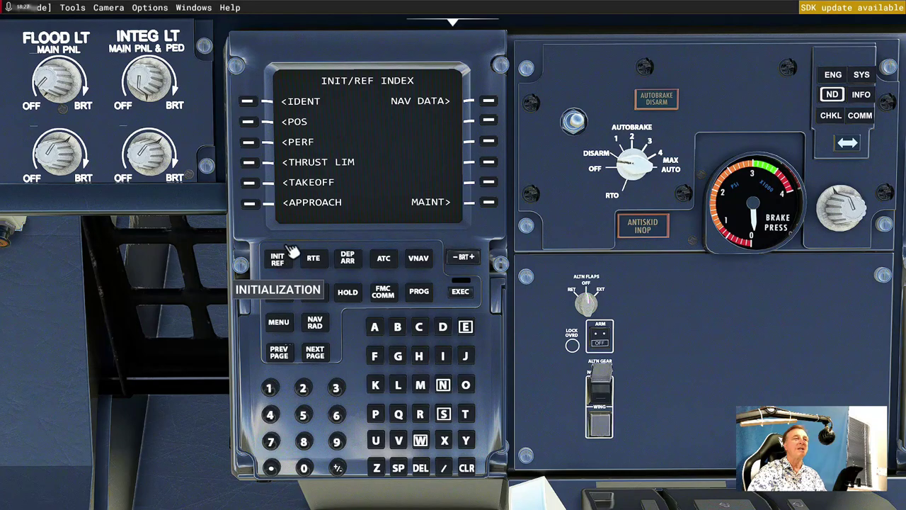
{"action": "left_click", "coordinate": [251, 206]}
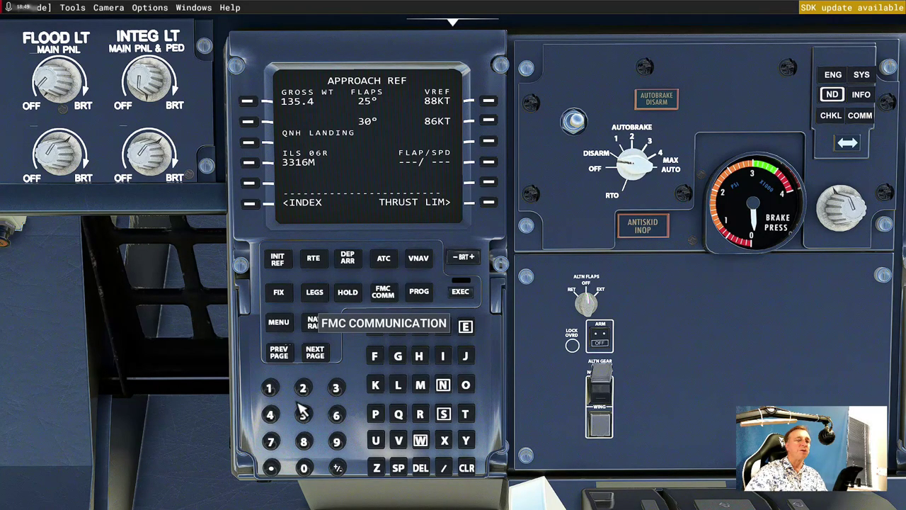
{"action": "left_click", "coordinate": [335, 387]}
{"action": "left_click", "coordinate": [303, 467]}
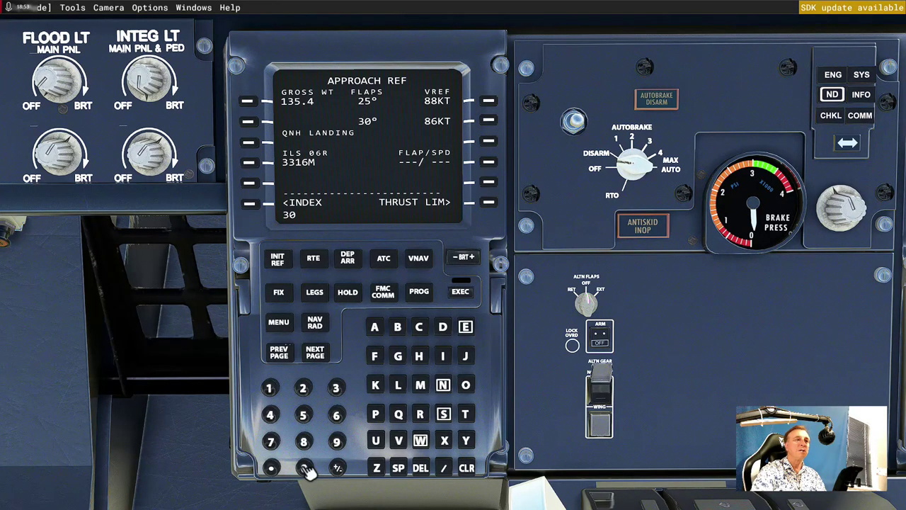
{"action": "left_click", "coordinate": [444, 467]}
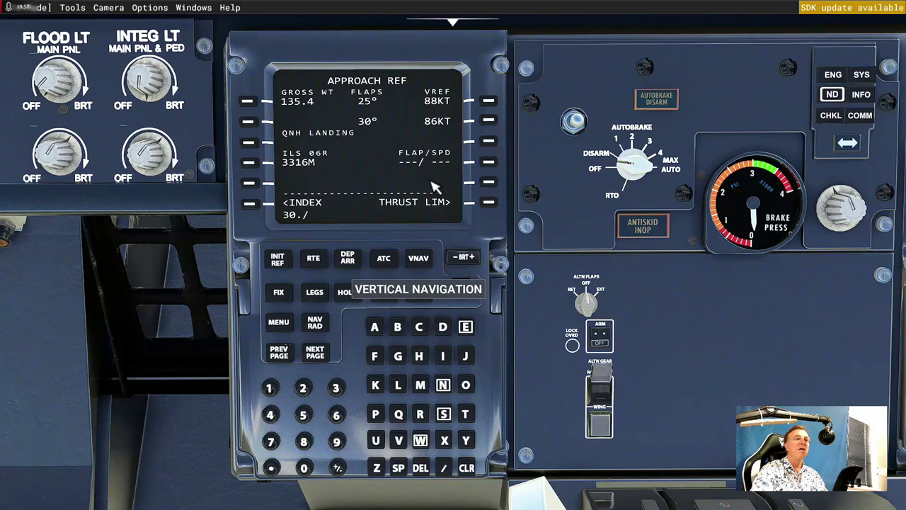
{"action": "left_click", "coordinate": [271, 388]}
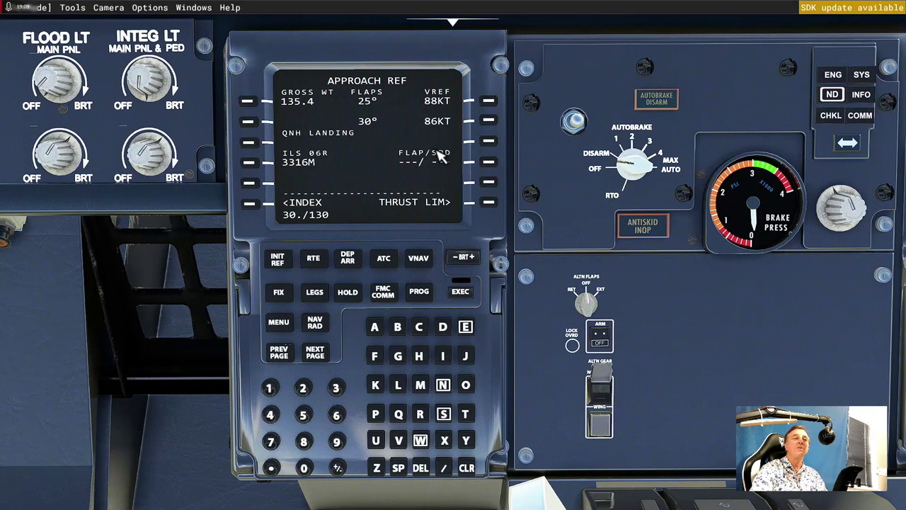
{"action": "left_click", "coordinate": [490, 163]}
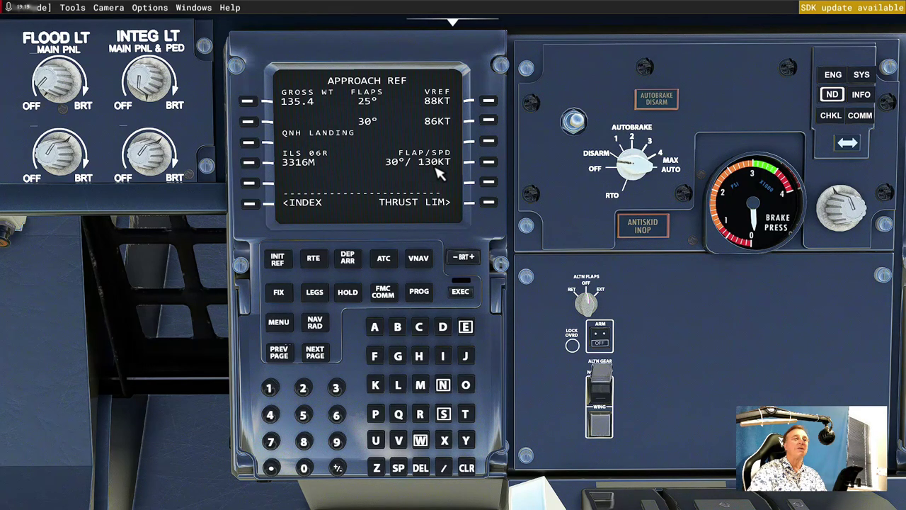
- Recheck the IDENT and POS INIT pages after completing the approach data
{"action": "left_click", "coordinate": [278, 261]}
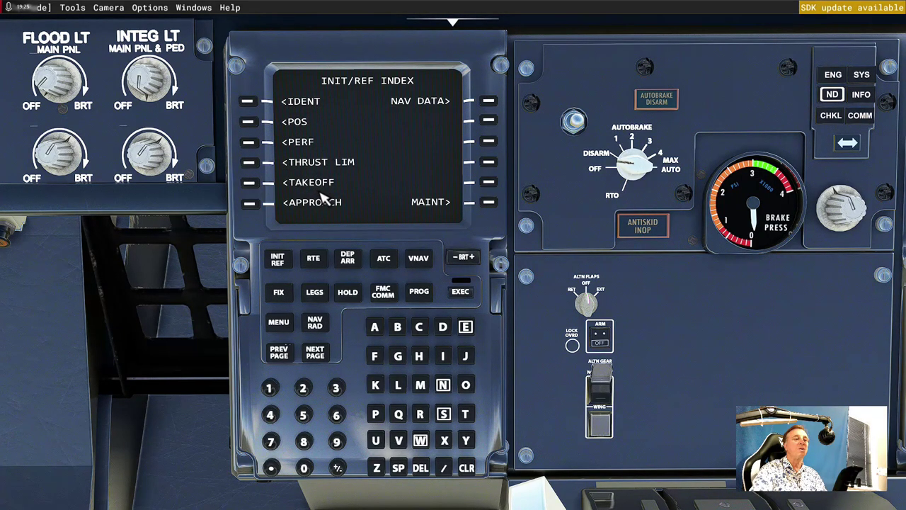
{"action": "left_click", "coordinate": [250, 103]}
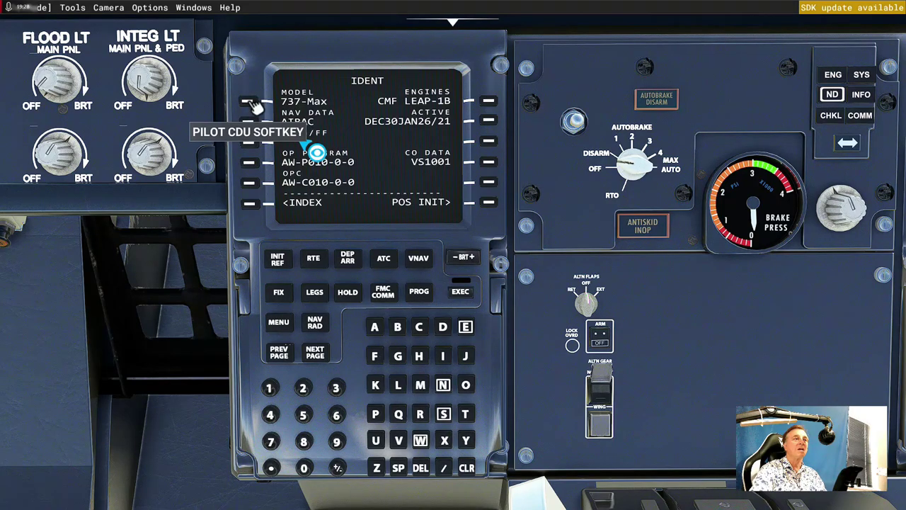
{"action": "left_click", "coordinate": [277, 259]}
{"action": "left_click", "coordinate": [253, 123]}
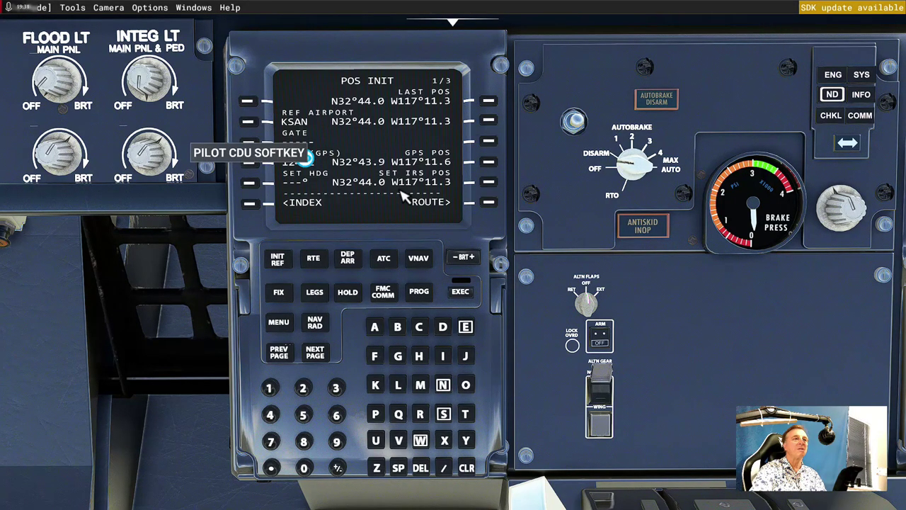
- Set the cost index to 5 in the performance initialization data
{"action": "left_click", "coordinate": [280, 261]}
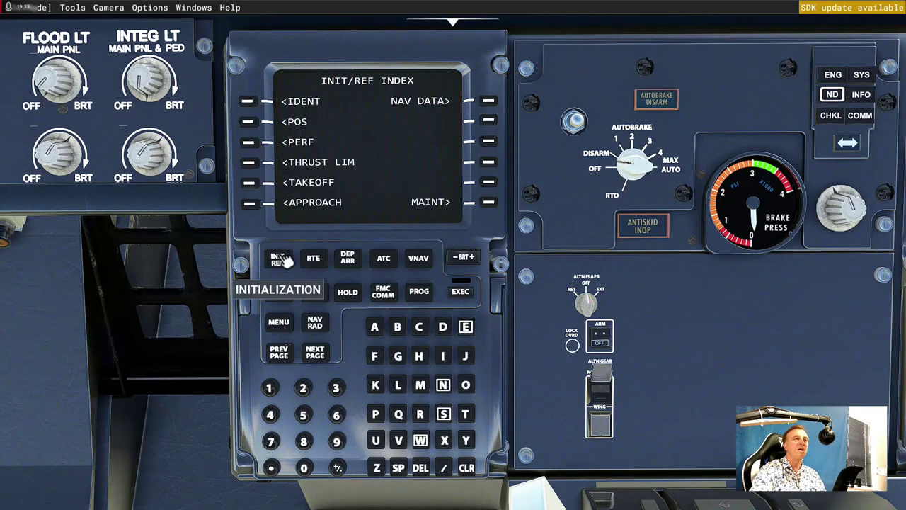
{"action": "left_click", "coordinate": [250, 144]}
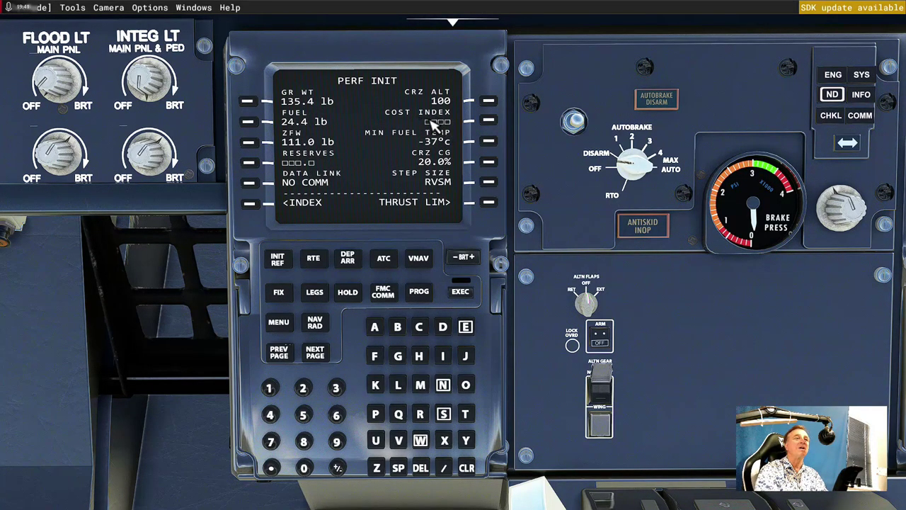
{"action": "left_click", "coordinate": [303, 415]}
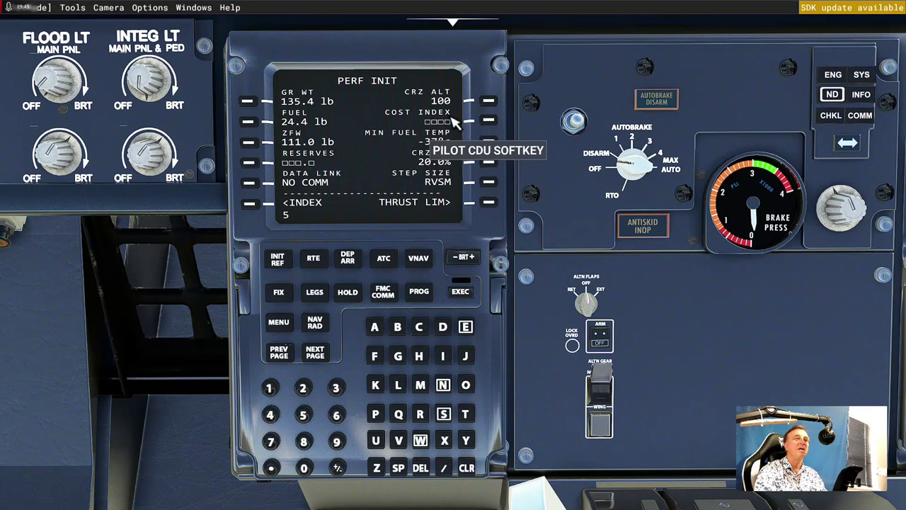
{"action": "left_click", "coordinate": [494, 124]}
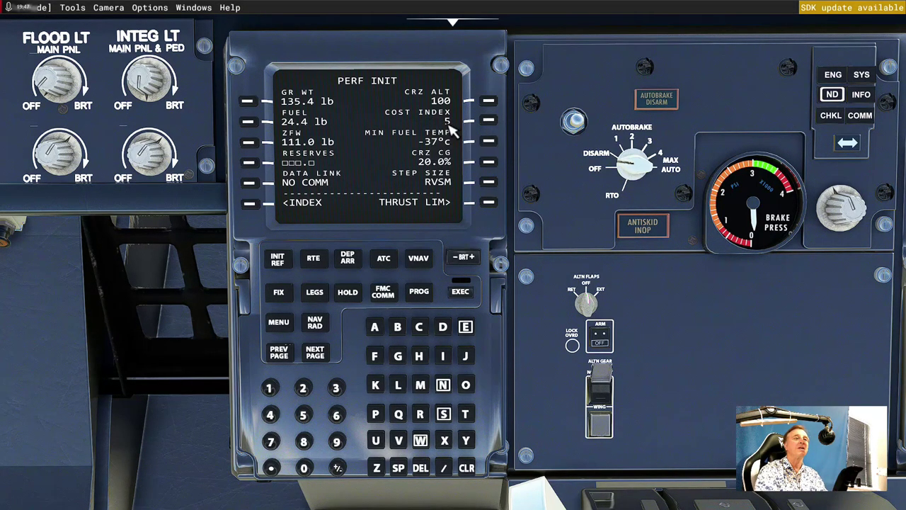
- Review the thrust limit, takeoff and approach reference data for the programmed flight
{"action": "left_click", "coordinate": [279, 260]}
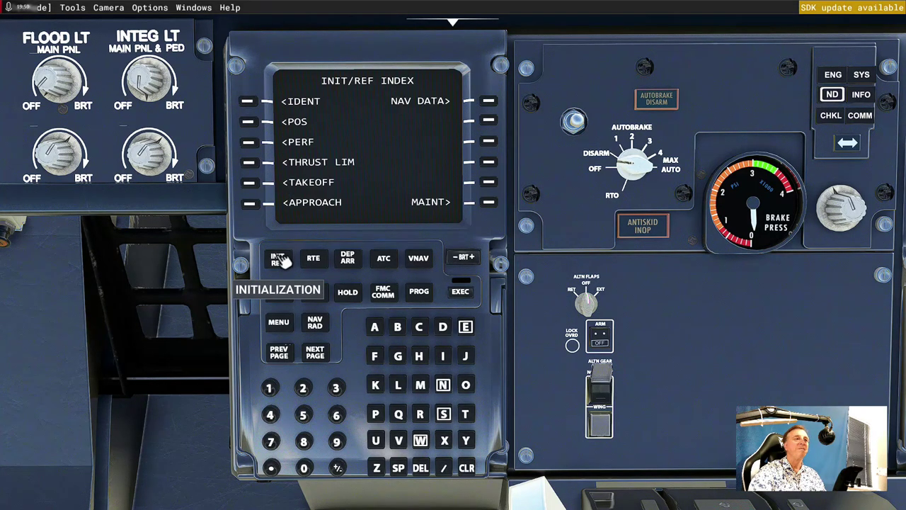
{"action": "left_click", "coordinate": [252, 165]}
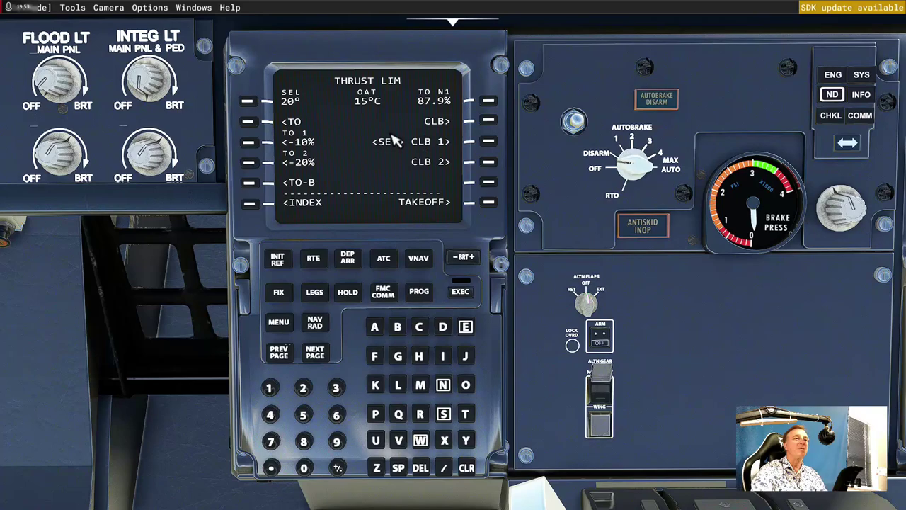
{"action": "left_click", "coordinate": [278, 260]}
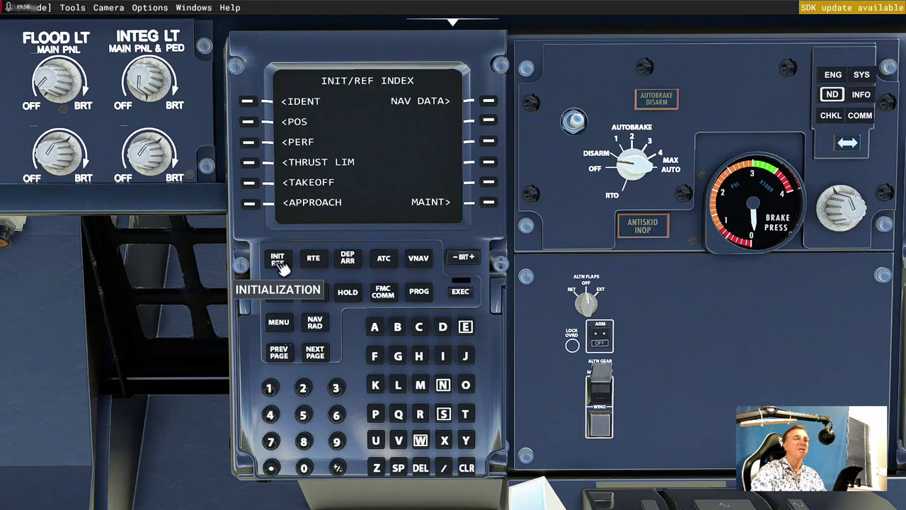
{"action": "left_click", "coordinate": [253, 186]}
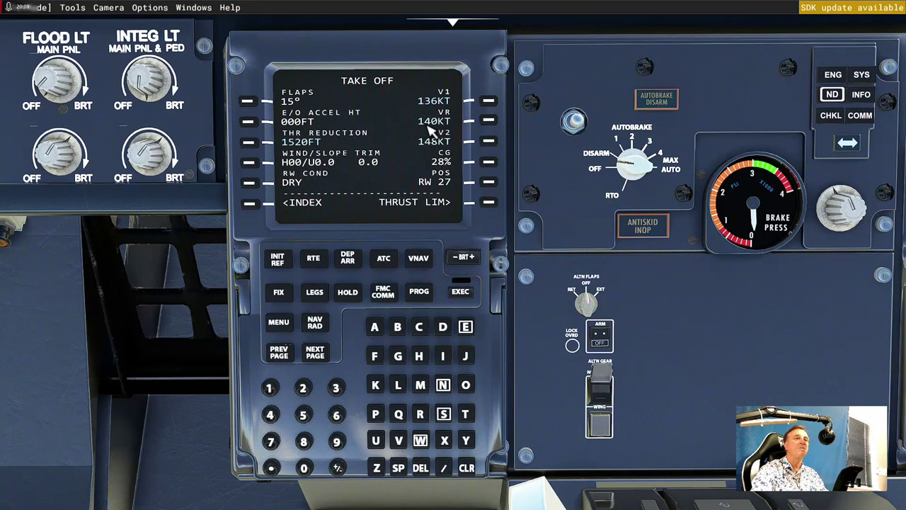
{"action": "left_click", "coordinate": [277, 260]}
{"action": "left_click", "coordinate": [248, 204]}
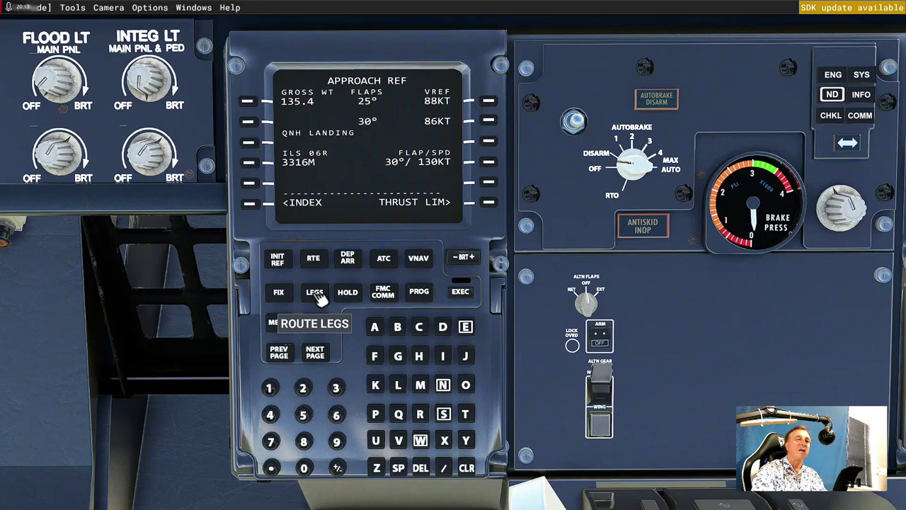
- Check the waypoints, speeds and altitudes on both pages of the active route 1 legs
{"action": "left_click", "coordinate": [315, 292]}
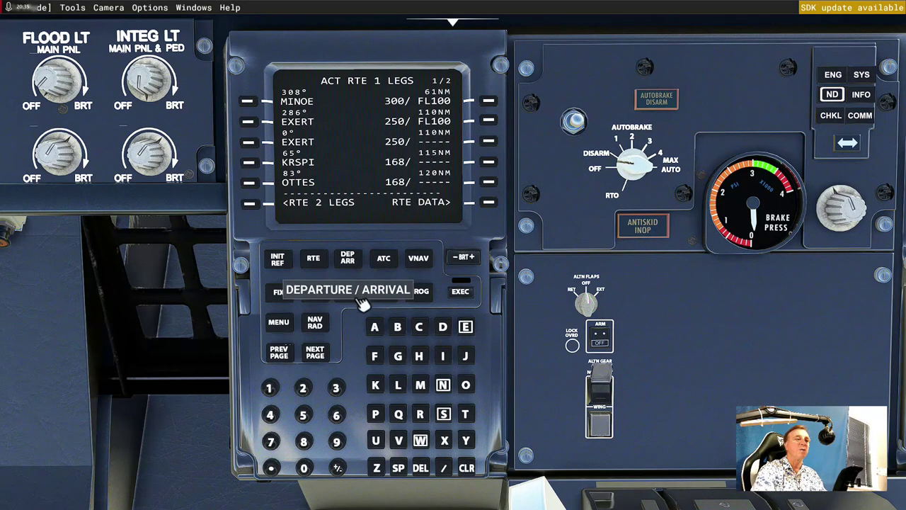
{"action": "left_click", "coordinate": [316, 354]}
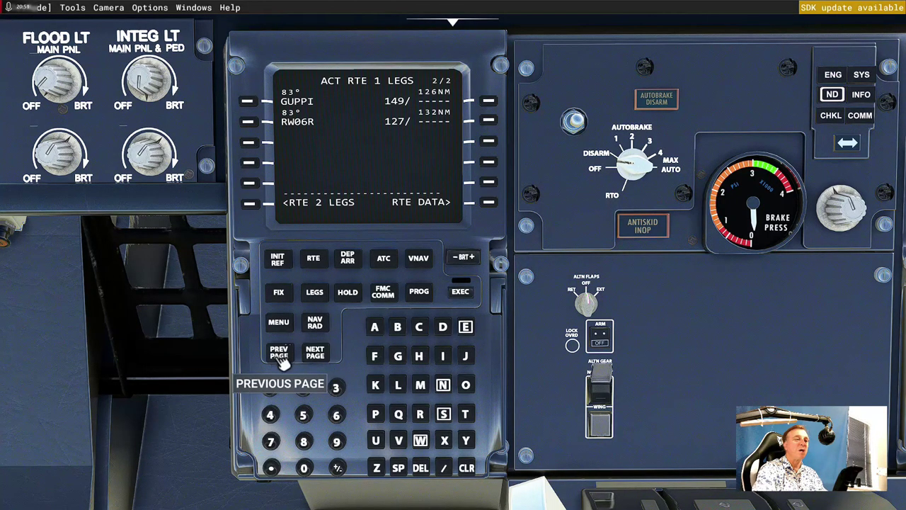
{"action": "left_click", "coordinate": [279, 356]}
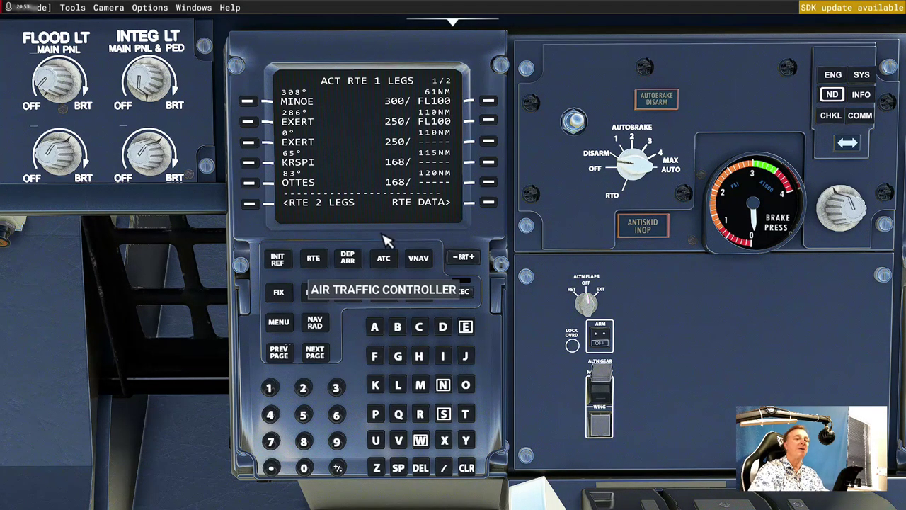
- Examine the plotted route on the captain's navigation display in plan mode
{"action": "scroll", "coordinate": [665, 351], "scroll_direction": "down", "scroll_amount": 3}
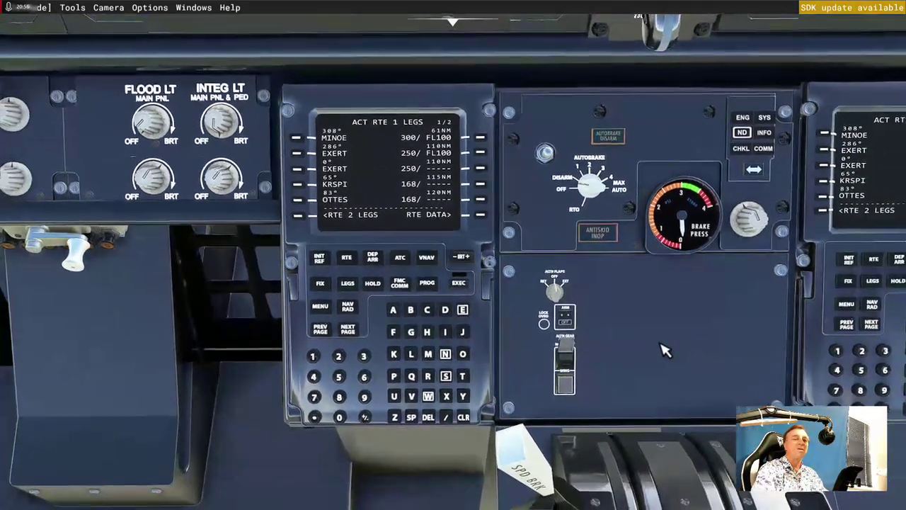
{"action": "scroll", "coordinate": [666, 350], "scroll_direction": "down", "scroll_amount": 5}
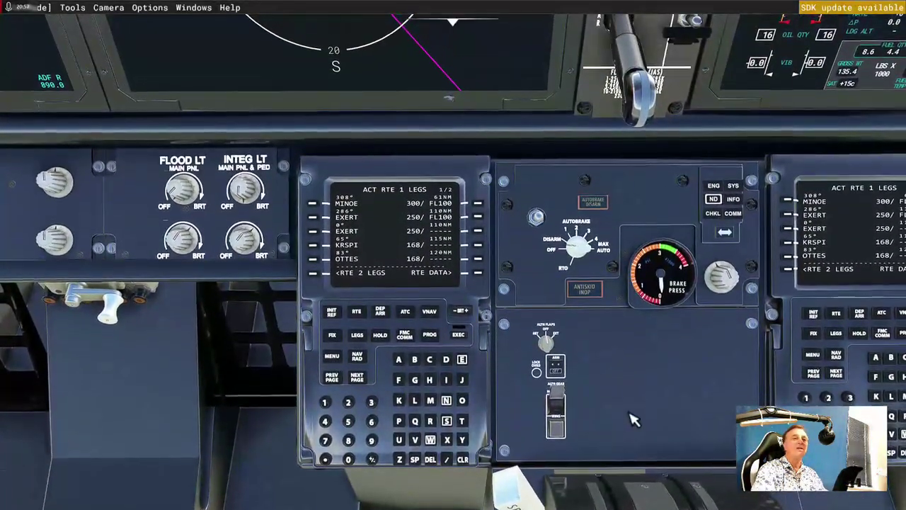
{"action": "scroll", "coordinate": [617, 418], "scroll_direction": "down", "scroll_amount": 5}
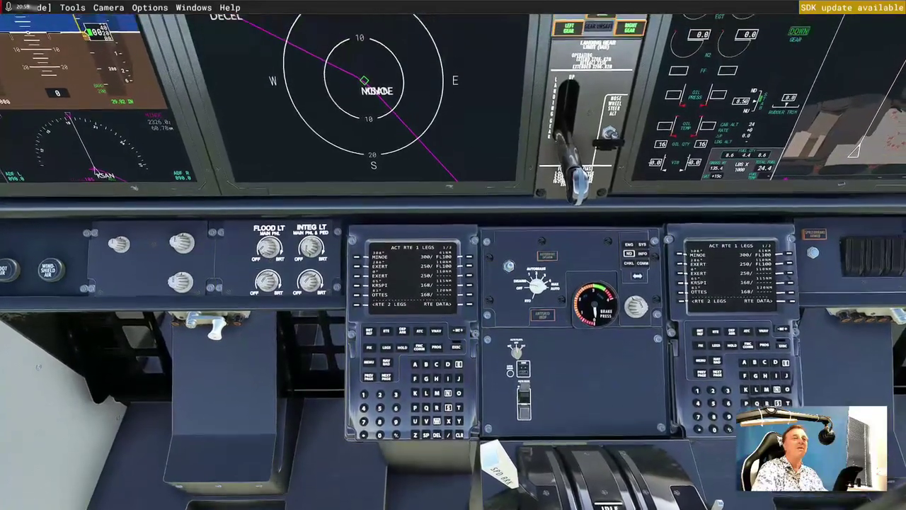
{"action": "scroll", "coordinate": [597, 420], "scroll_direction": "down", "scroll_amount": 2}
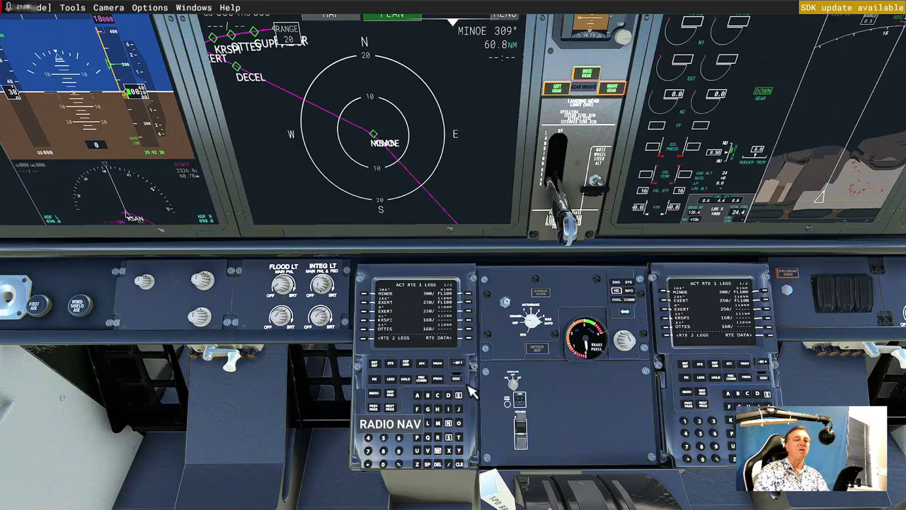
{"action": "scroll", "coordinate": [578, 416], "scroll_direction": "up", "scroll_amount": 2}
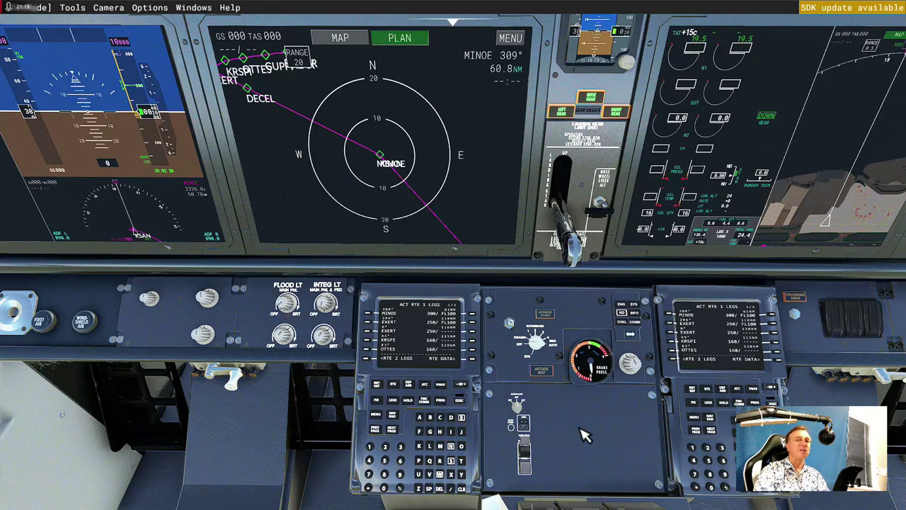
{"action": "scroll", "coordinate": [578, 432], "scroll_direction": "down", "scroll_amount": 5}
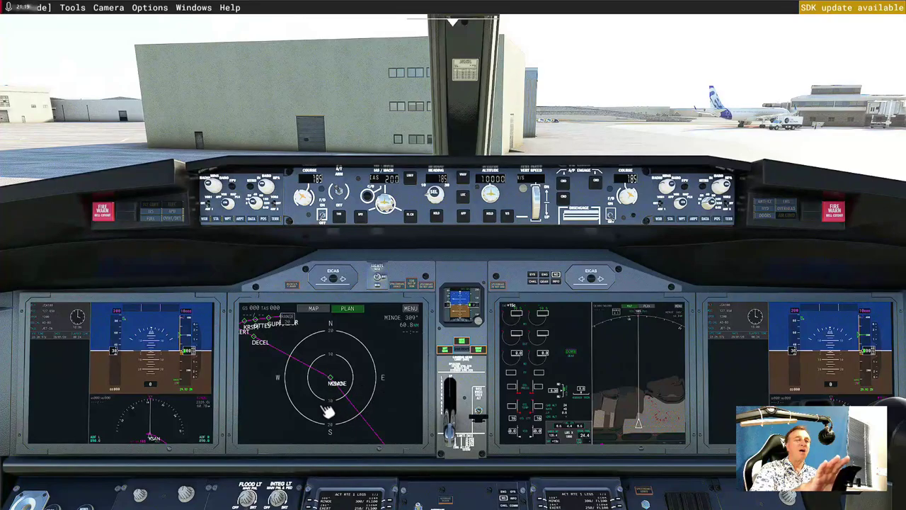
- Inspect the route's arrival into KLAX on the VFR map from the pilot's view, and close the map
{"action": "key", "text": "alt+1"}
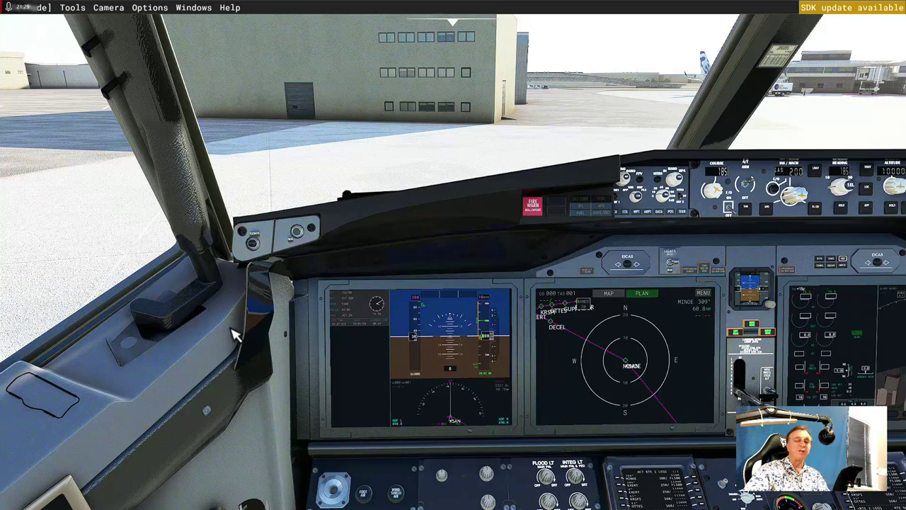
{"action": "key", "text": "v"}
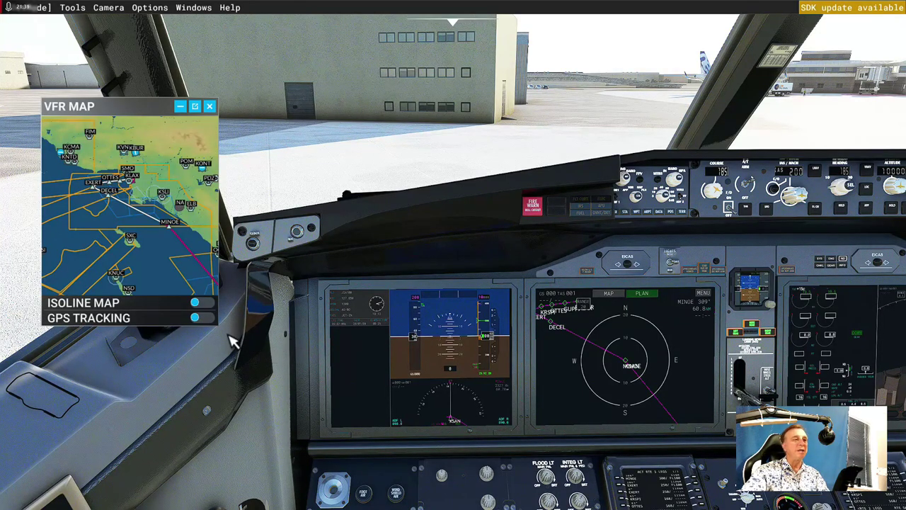
{"action": "mouse_move", "coordinate": [166, 271]}
{"action": "left_mouse_down"}
{"action": "mouse_move", "coordinate": [114, 242]}
{"action": "mouse_move", "coordinate": [119, 212]}
{"action": "mouse_move", "coordinate": [170, 259]}
{"action": "left_mouse_up"}
{"action": "left_click_drag", "start_coordinate": [107, 223], "coordinate": [96, 257]}
{"action": "scroll", "coordinate": [143, 254], "scroll_direction": "up", "scroll_amount": 3}
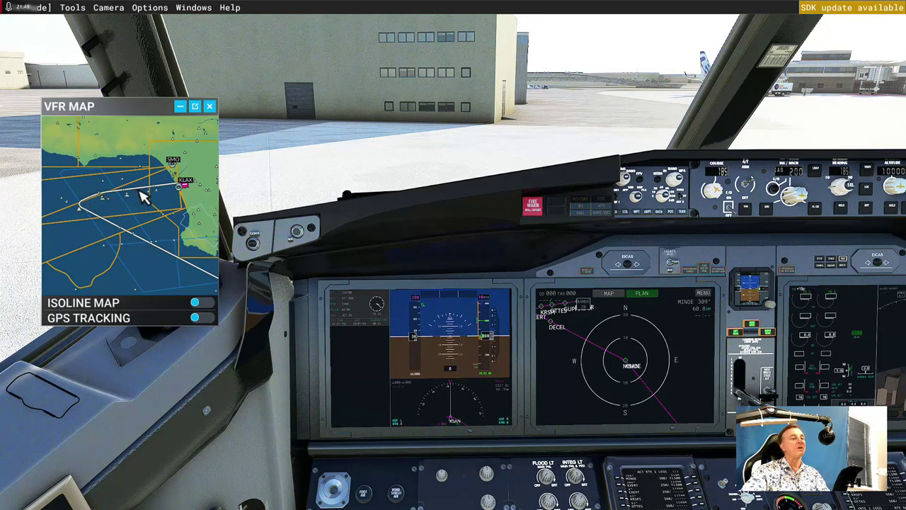
{"action": "left_click", "coordinate": [210, 106]}
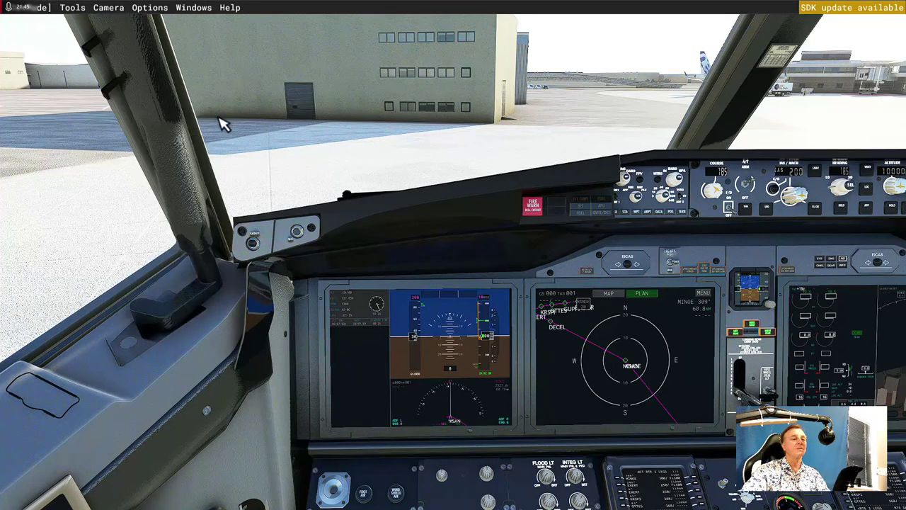